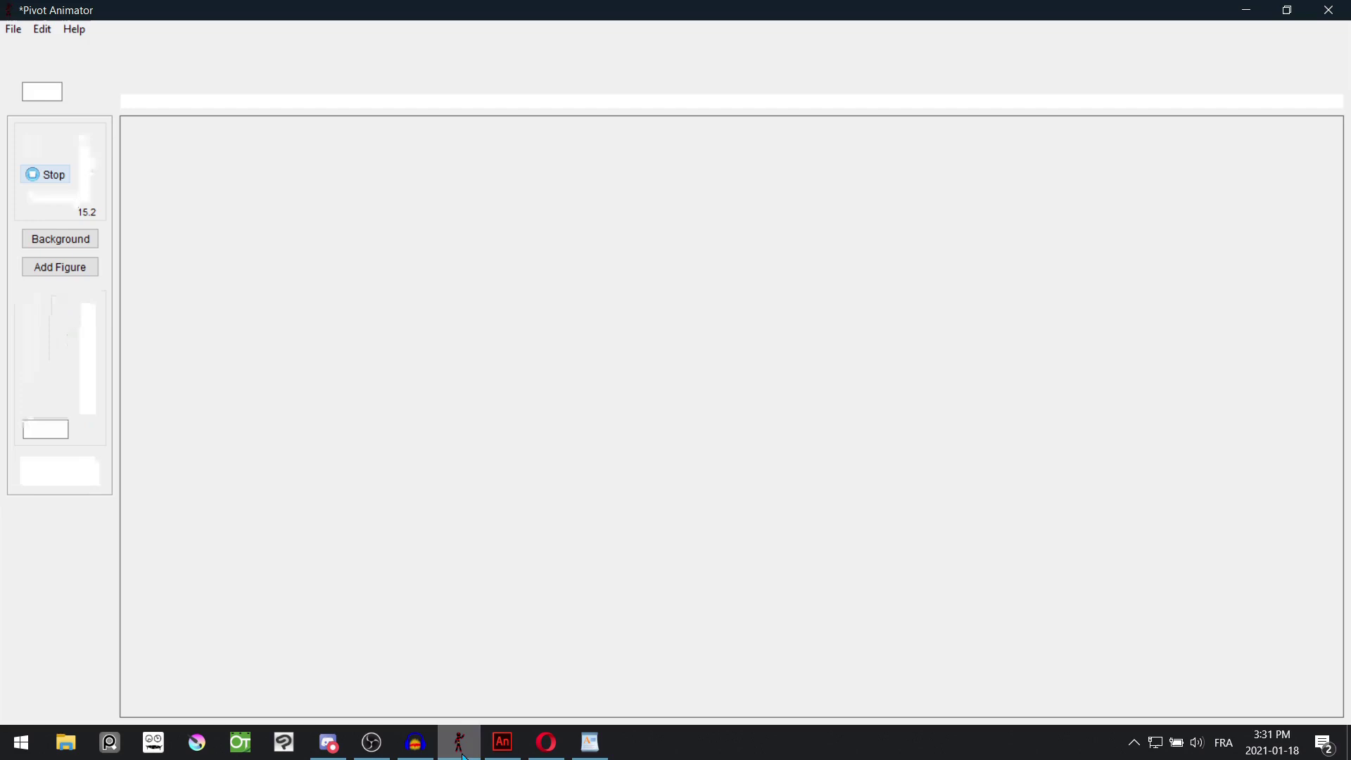
- From the last frame, export the animation as Separate Images, naming the file test-vector3-
{"action": "key", "text": "End"}
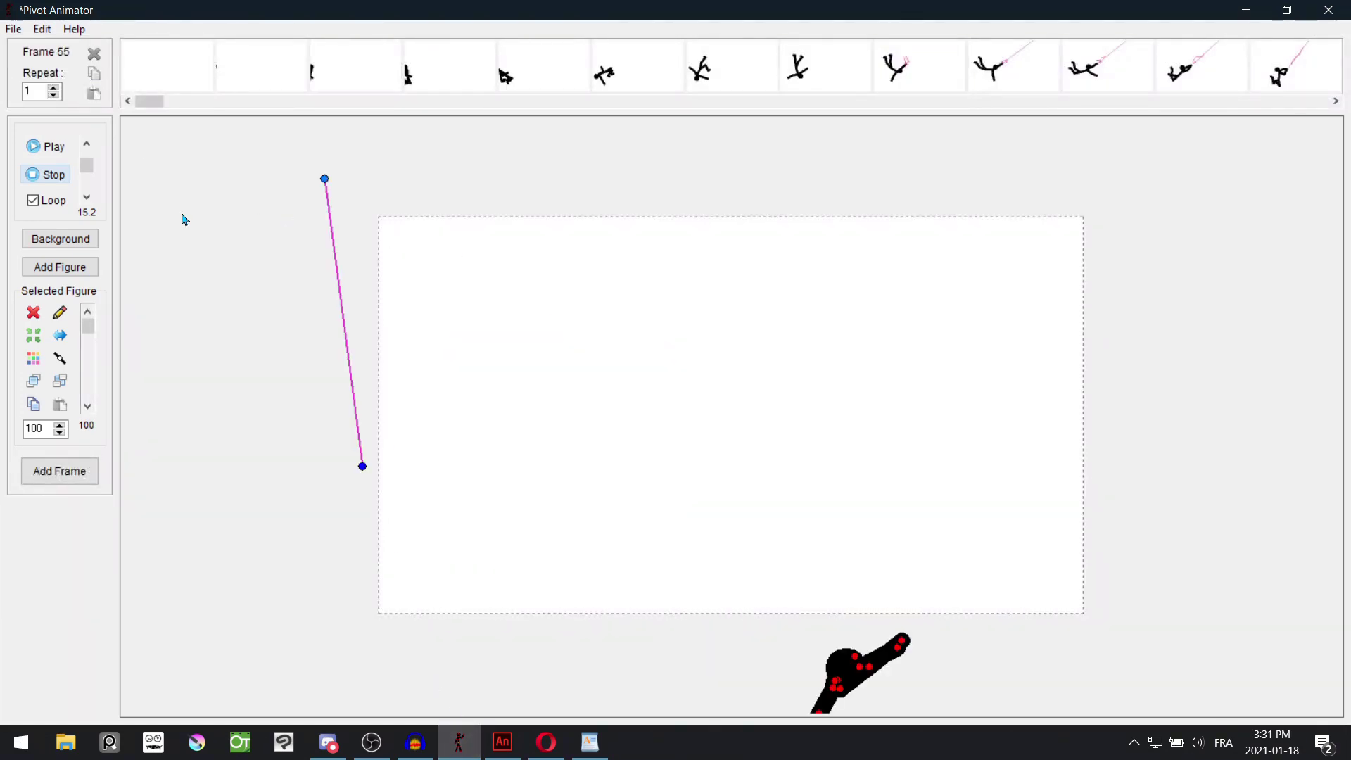
{"action": "left_click", "coordinate": [14, 29]}
{"action": "left_click", "coordinate": [144, 116]}
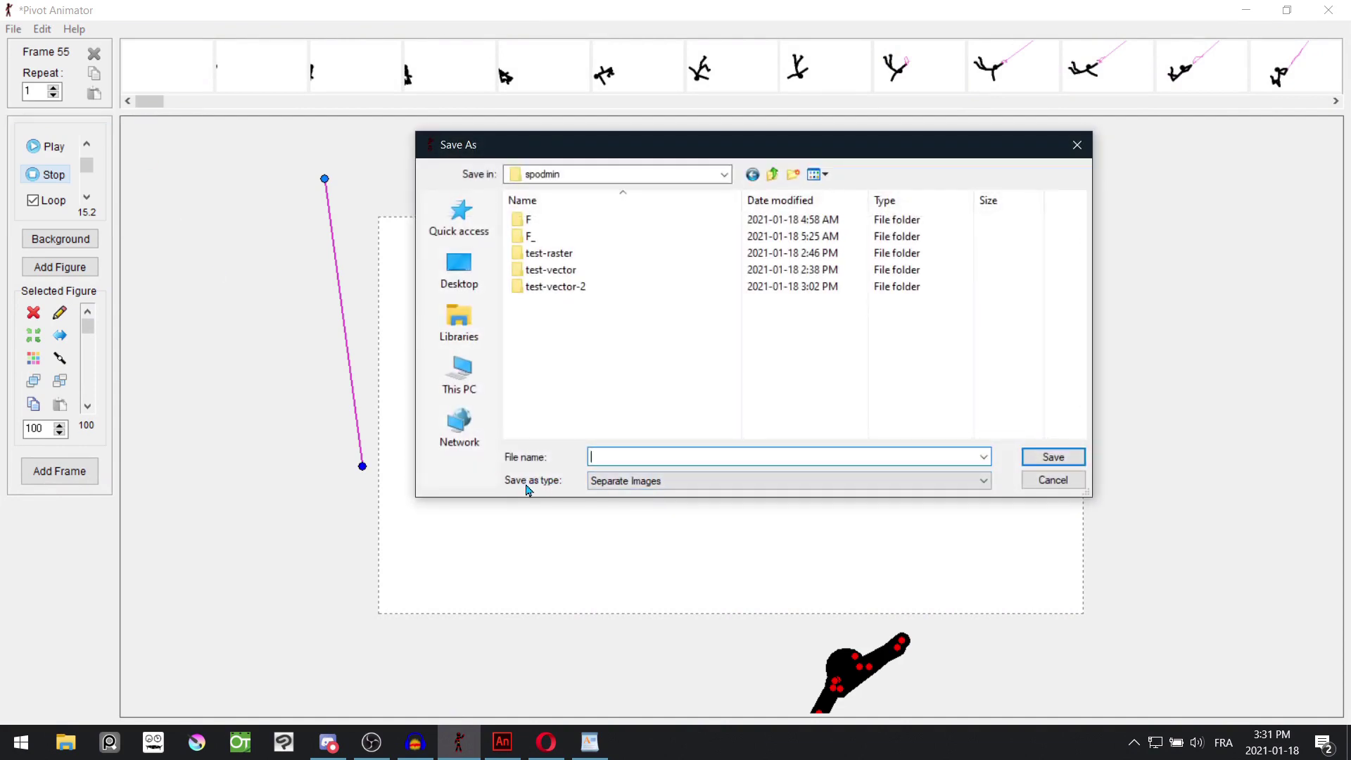
{"action": "left_click", "coordinate": [603, 480]}
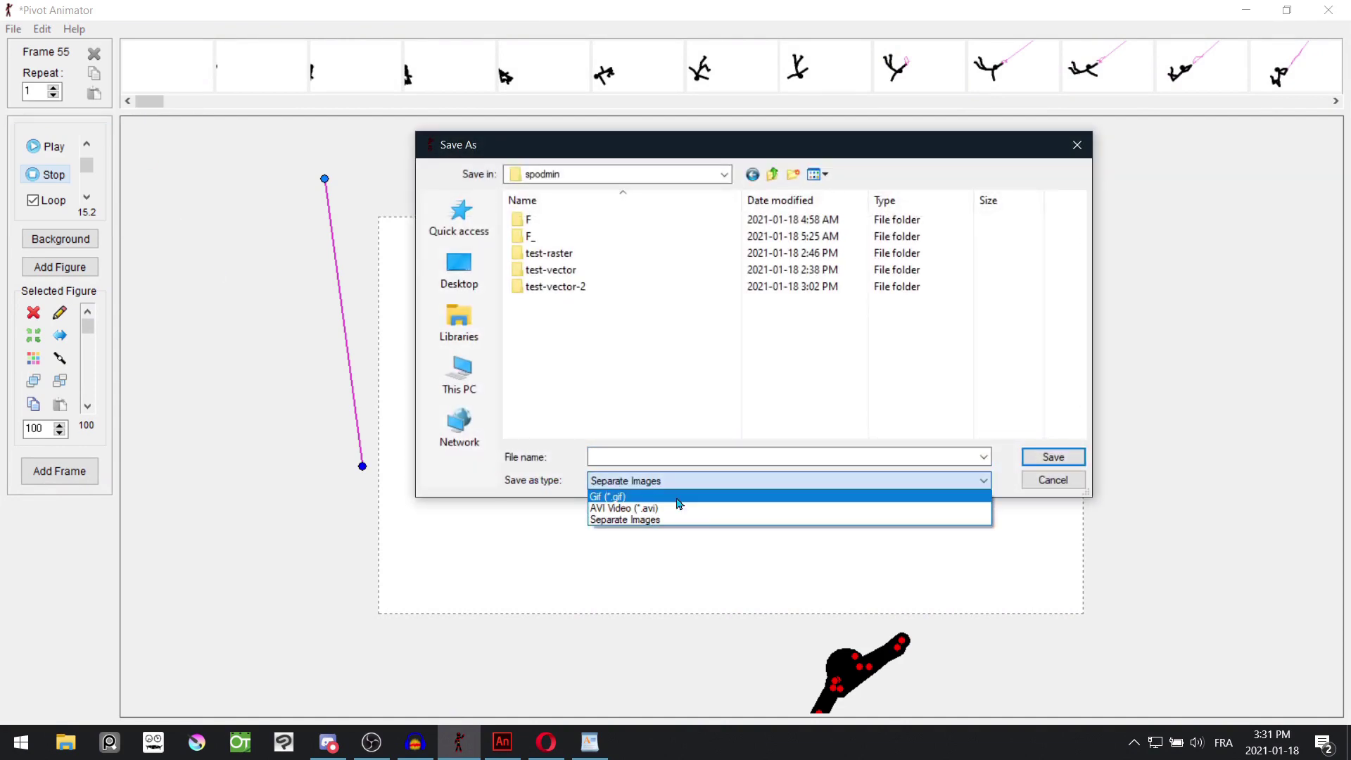
{"action": "left_click", "coordinate": [710, 524]}
{"action": "left_click", "coordinate": [603, 457]}
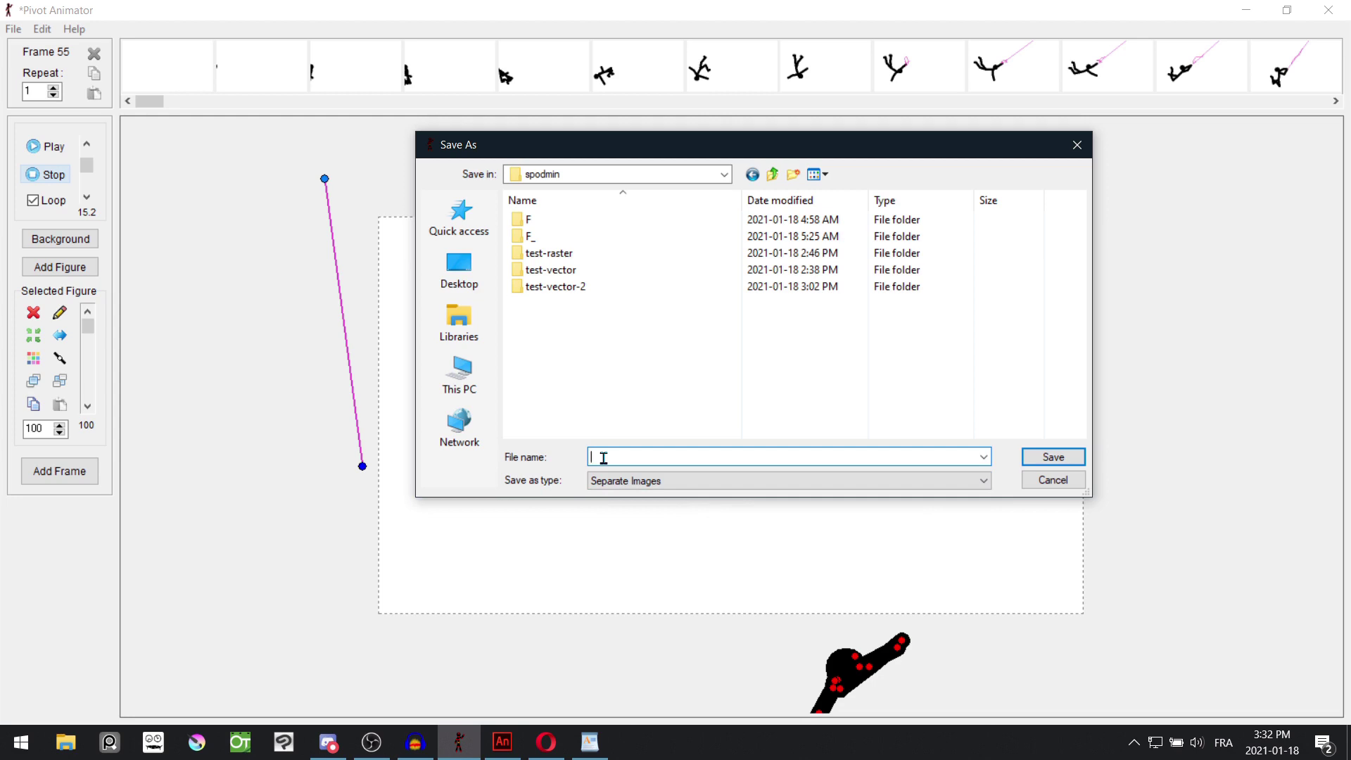
{"action": "type", "text": "test-"}
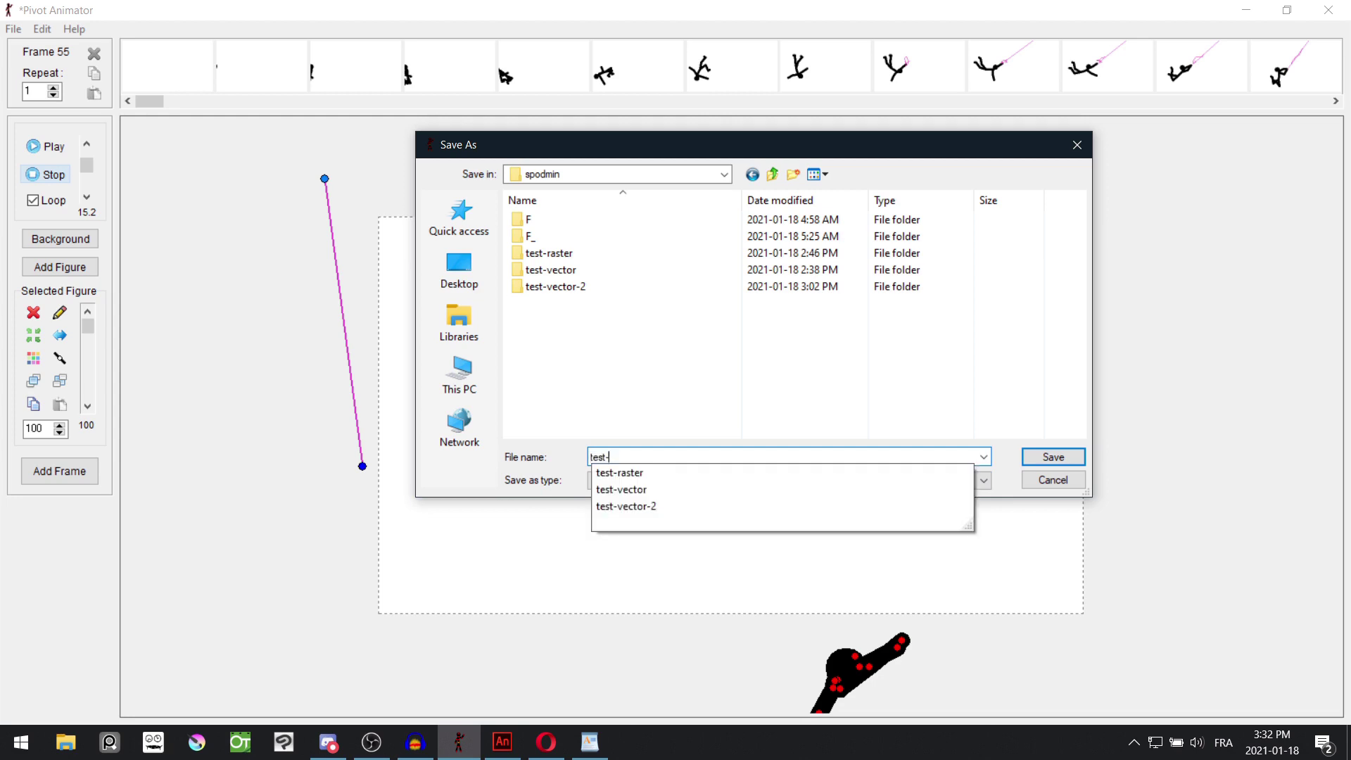
{"action": "type", "text": "vector2-"}
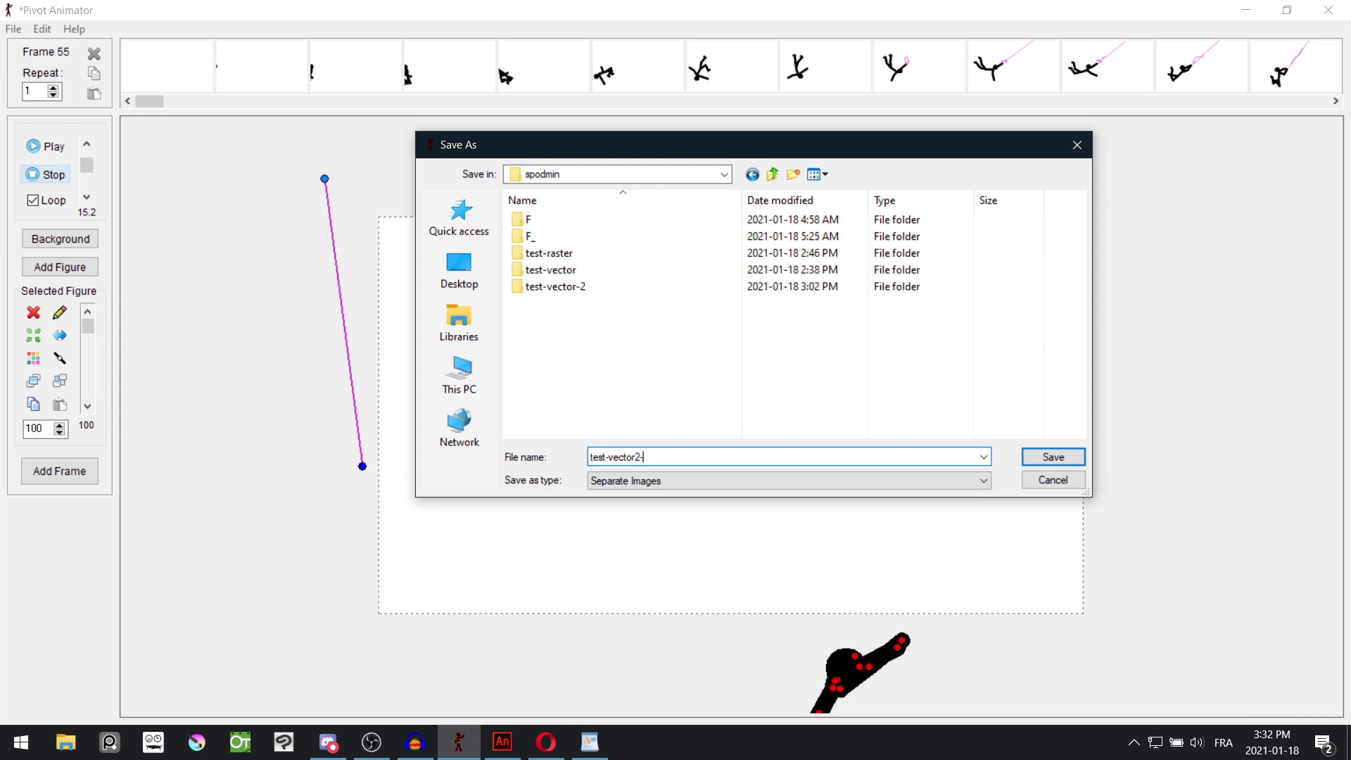
{"action": "key", "text": "BackSpace"}
{"action": "key", "text": "BackSpace"}
- Complete the name test-vector3-, save, and choose SVG as the exported image format
{"action": "type", "text": "3-"}
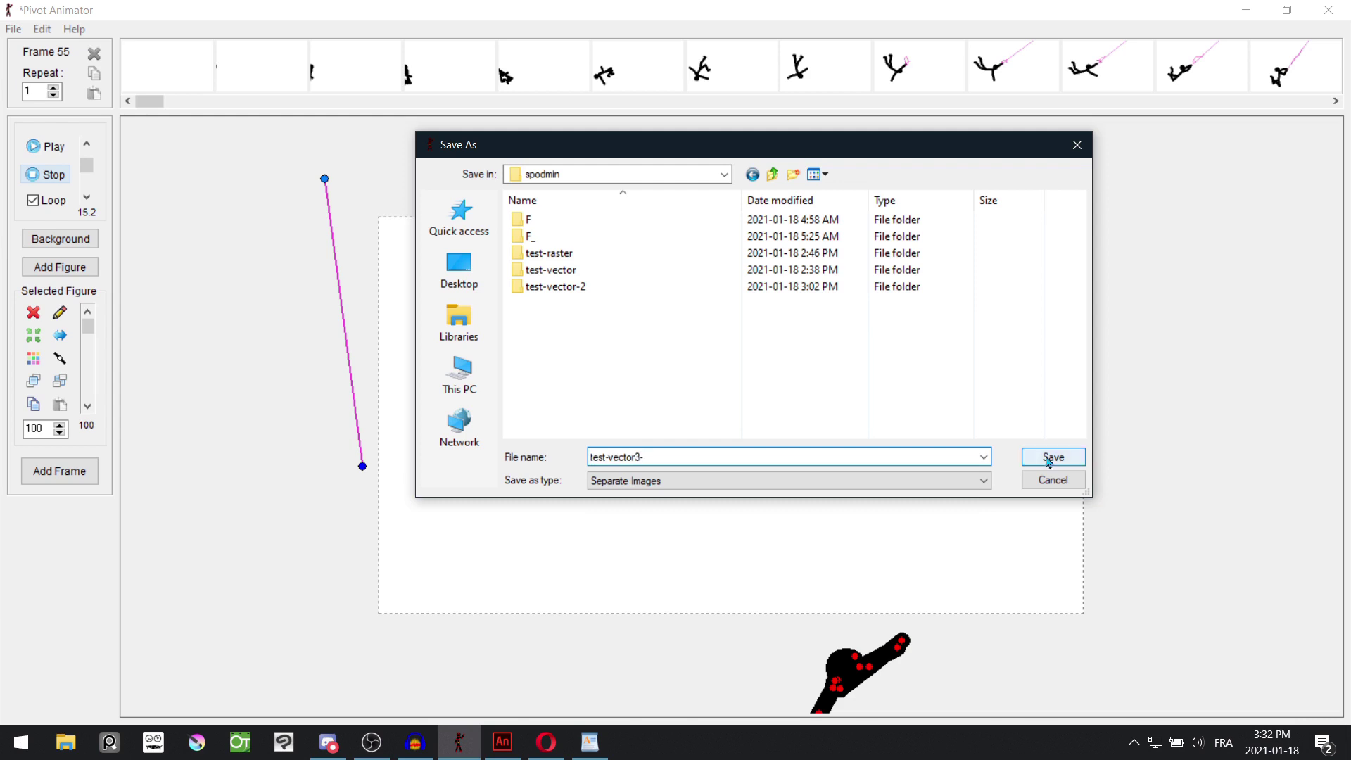
{"action": "left_click", "coordinate": [1052, 457]}
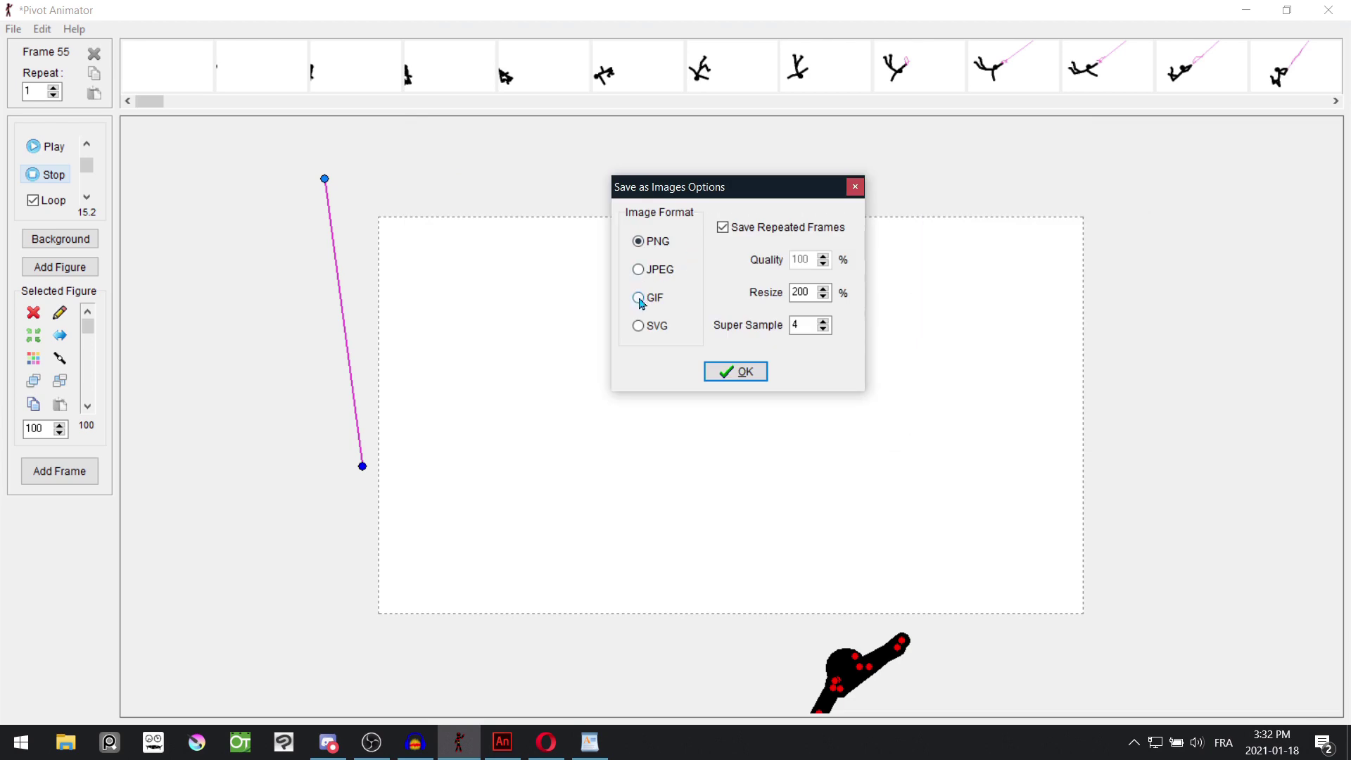
{"action": "left_click", "coordinate": [640, 301]}
{"action": "left_click", "coordinate": [640, 331]}
{"action": "mouse_move", "coordinate": [742, 192]}
{"action": "left_mouse_down"}
{"action": "mouse_move", "coordinate": [785, 195]}
{"action": "mouse_move", "coordinate": [751, 205]}
{"action": "left_mouse_up"}
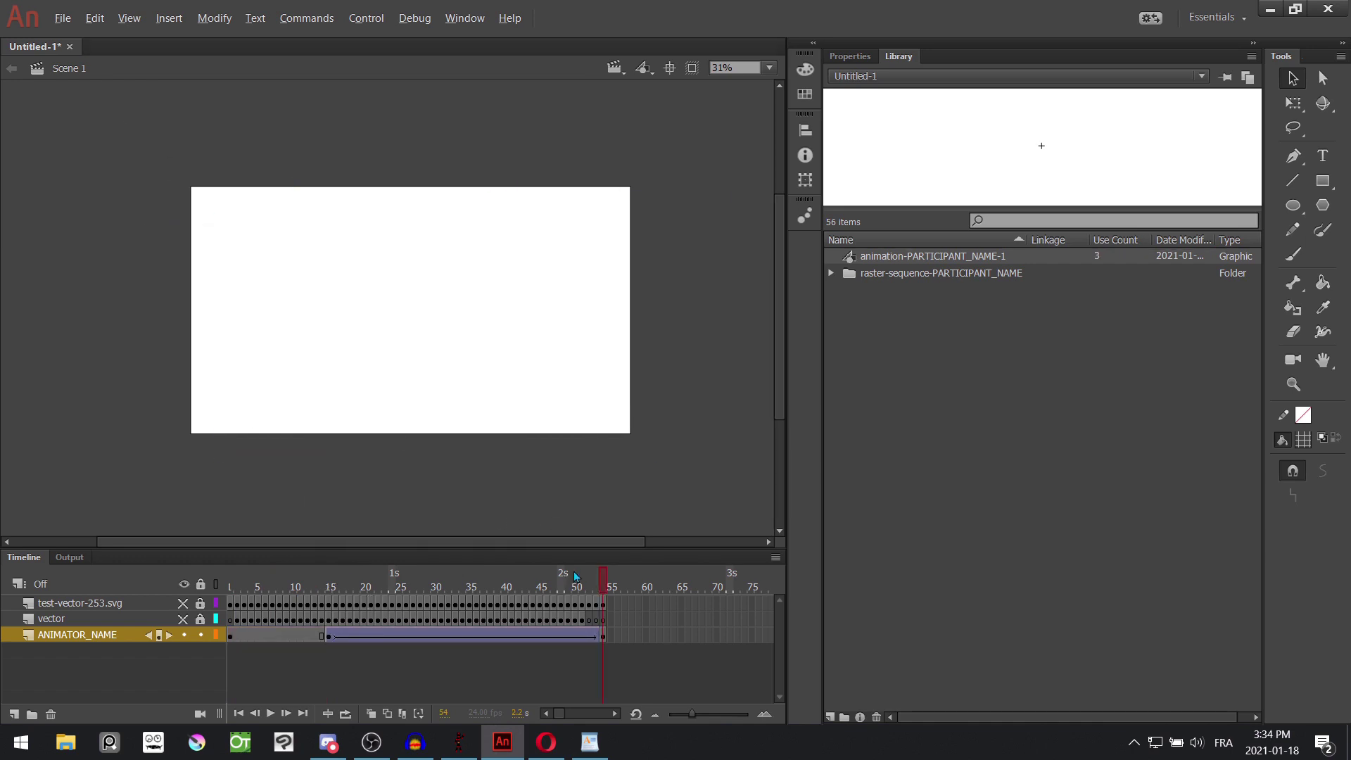
- Select frame 18 on the test-vector-253.svg layer to show the stick figure
{"action": "left_click", "coordinate": [349, 586]}
{"action": "left_click", "coordinate": [120, 603]}
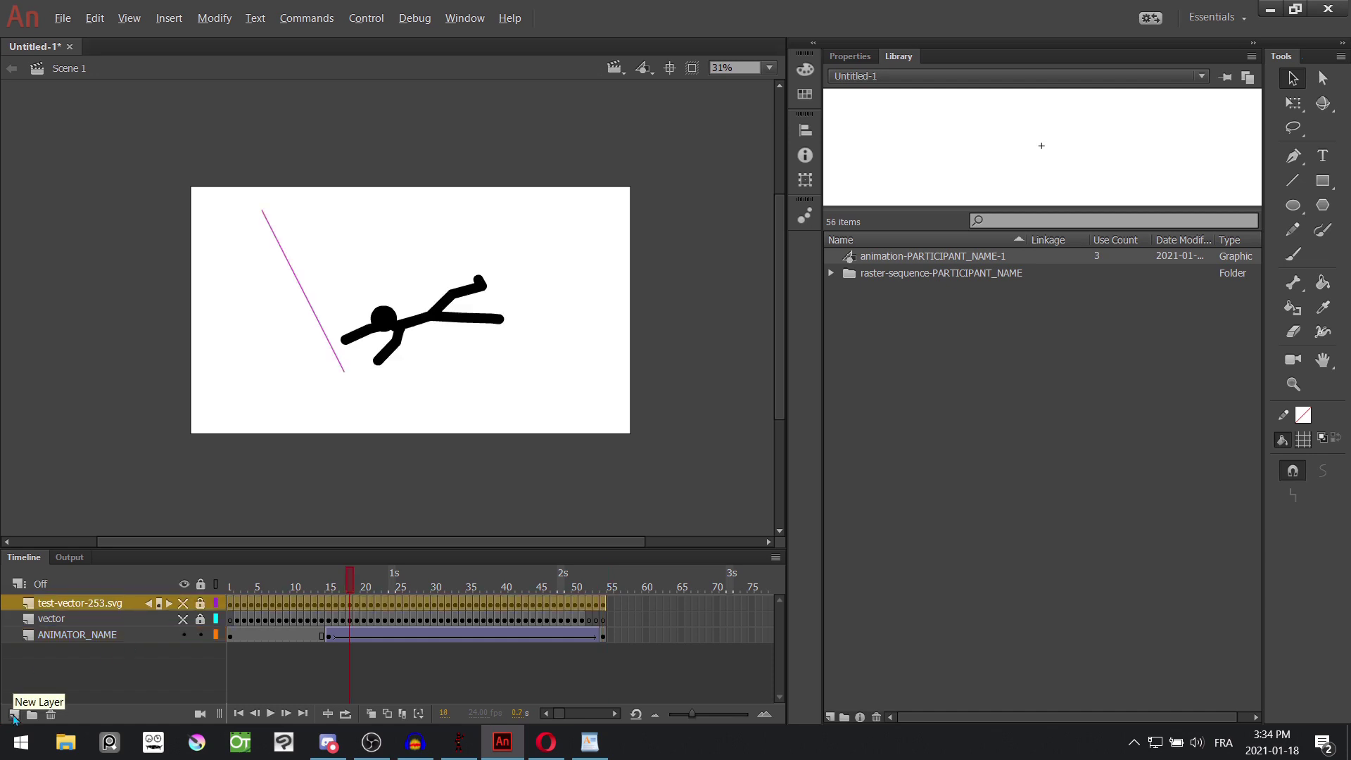
- Add a new layer and import test-vector3-00.svg from the test-vector3- folder to the stage
{"action": "left_click", "coordinate": [14, 715]}
{"action": "left_click", "coordinate": [63, 18]}
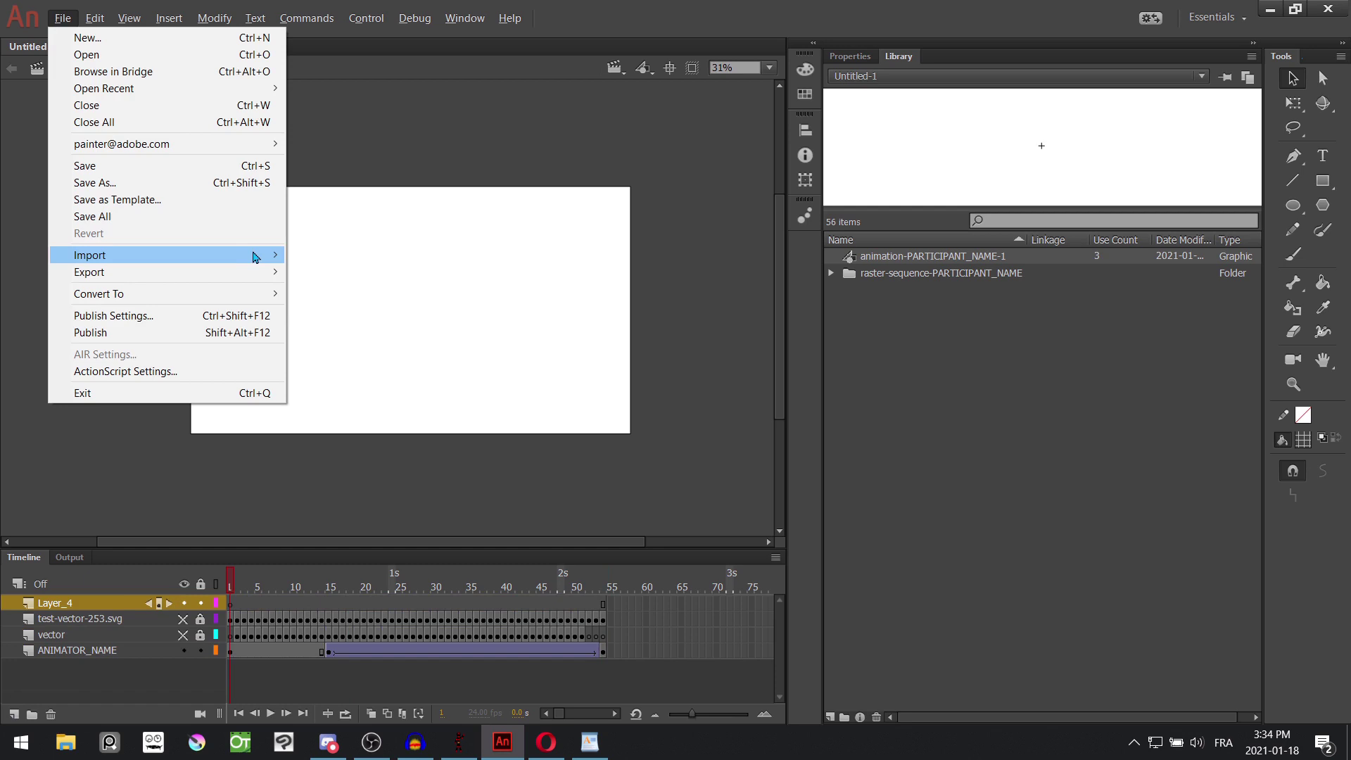
{"action": "mouse_move", "coordinate": [255, 256]}
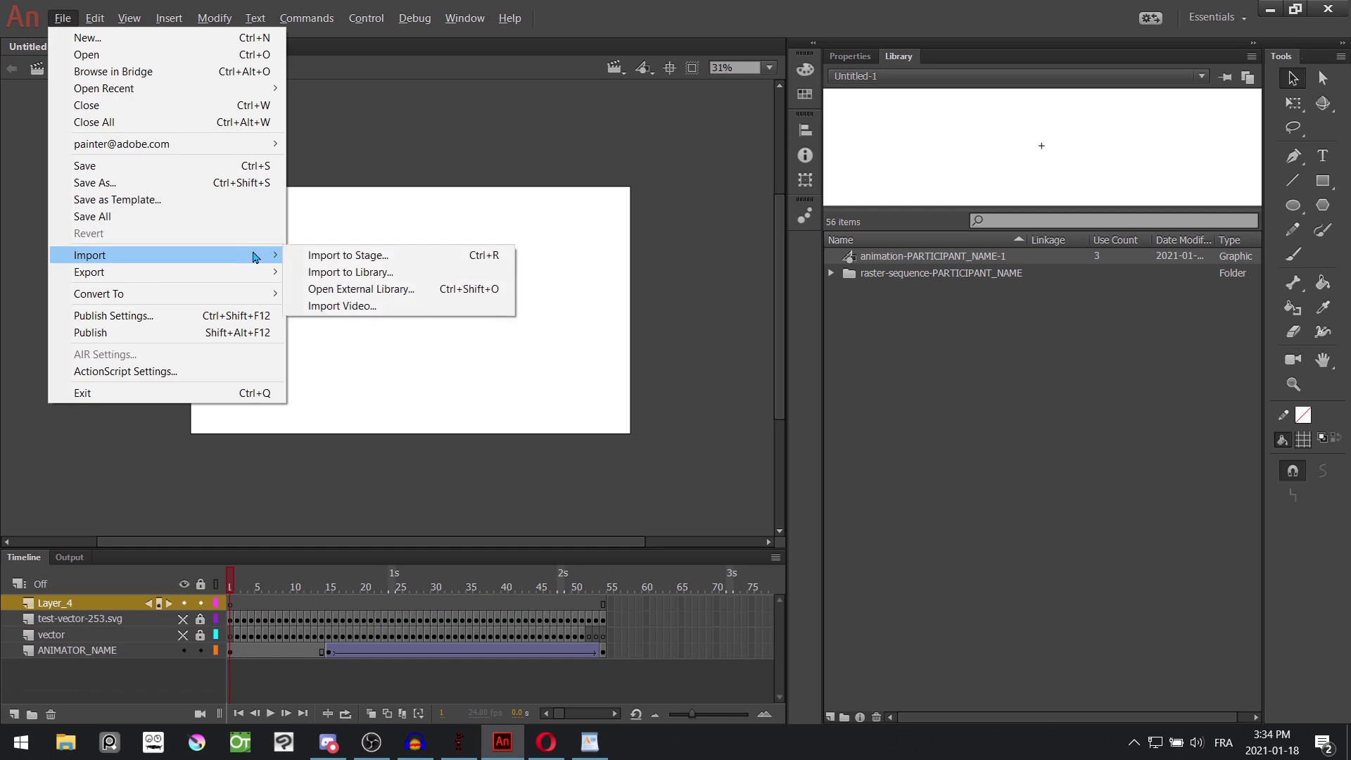
{"action": "left_click", "coordinate": [437, 260]}
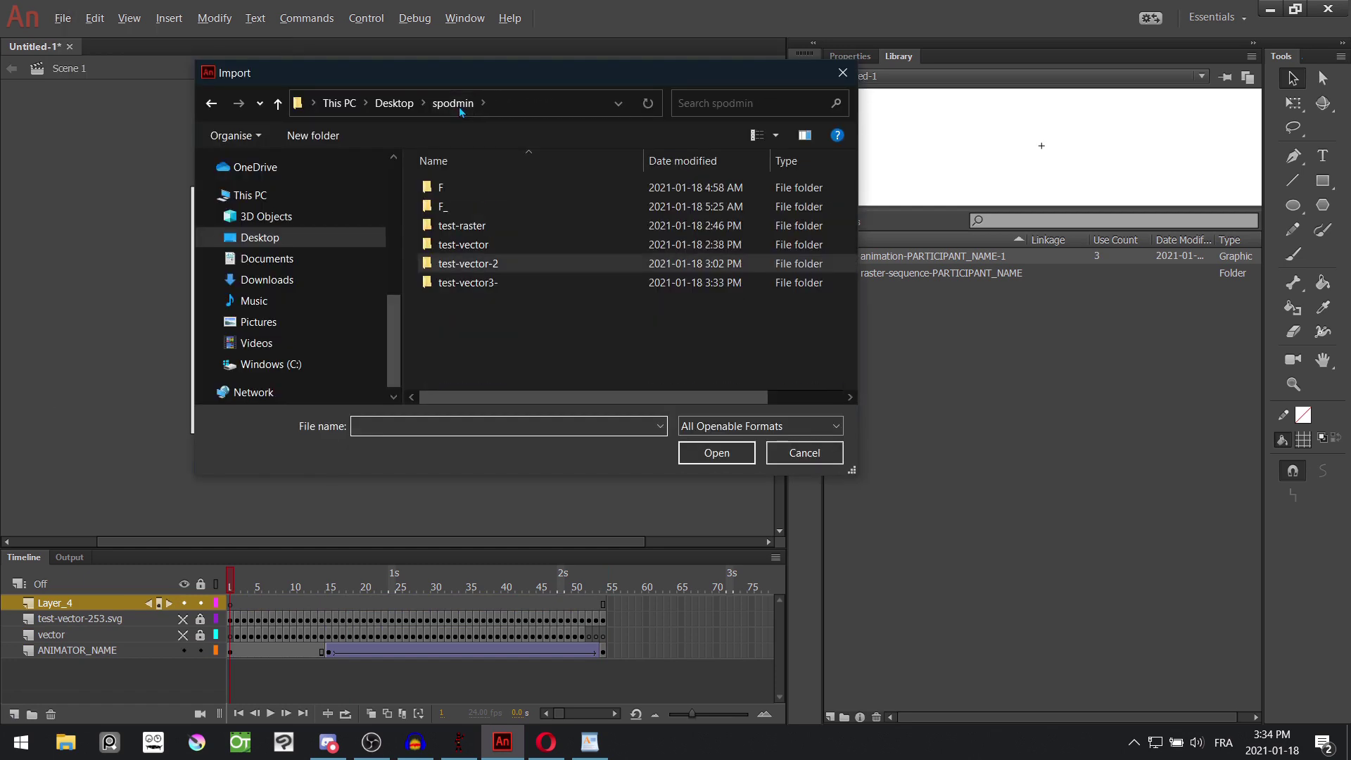
{"action": "double_click", "coordinate": [496, 282]}
{"action": "left_click", "coordinate": [467, 190]}
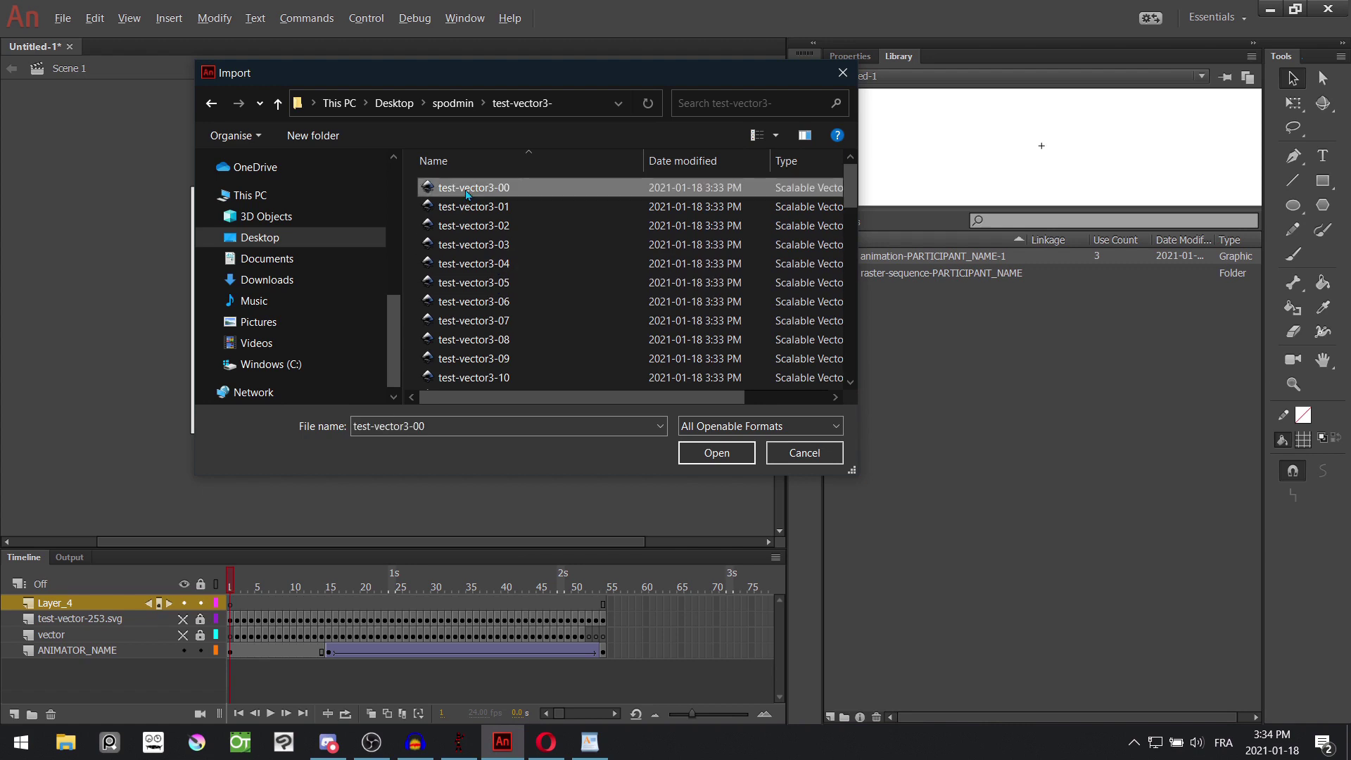
{"action": "scroll", "coordinate": [493, 281], "scroll_direction": "down", "scroll_amount": 5}
{"action": "scroll", "coordinate": [493, 282], "scroll_direction": "up", "scroll_amount": 5}
{"action": "left_click", "coordinate": [709, 454]}
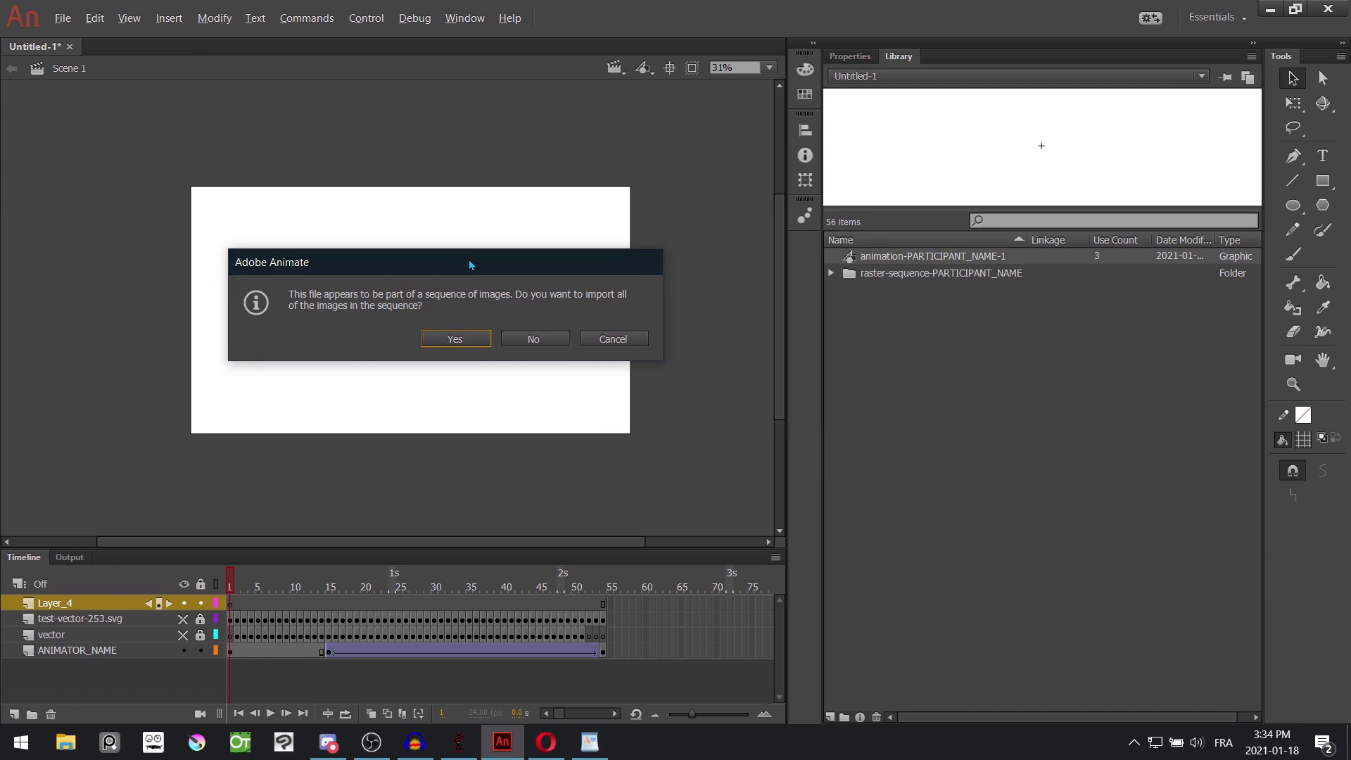
- Import the whole sequence, setting the first SVGs to import all paths into one layer and frame
{"action": "left_click", "coordinate": [459, 344]}
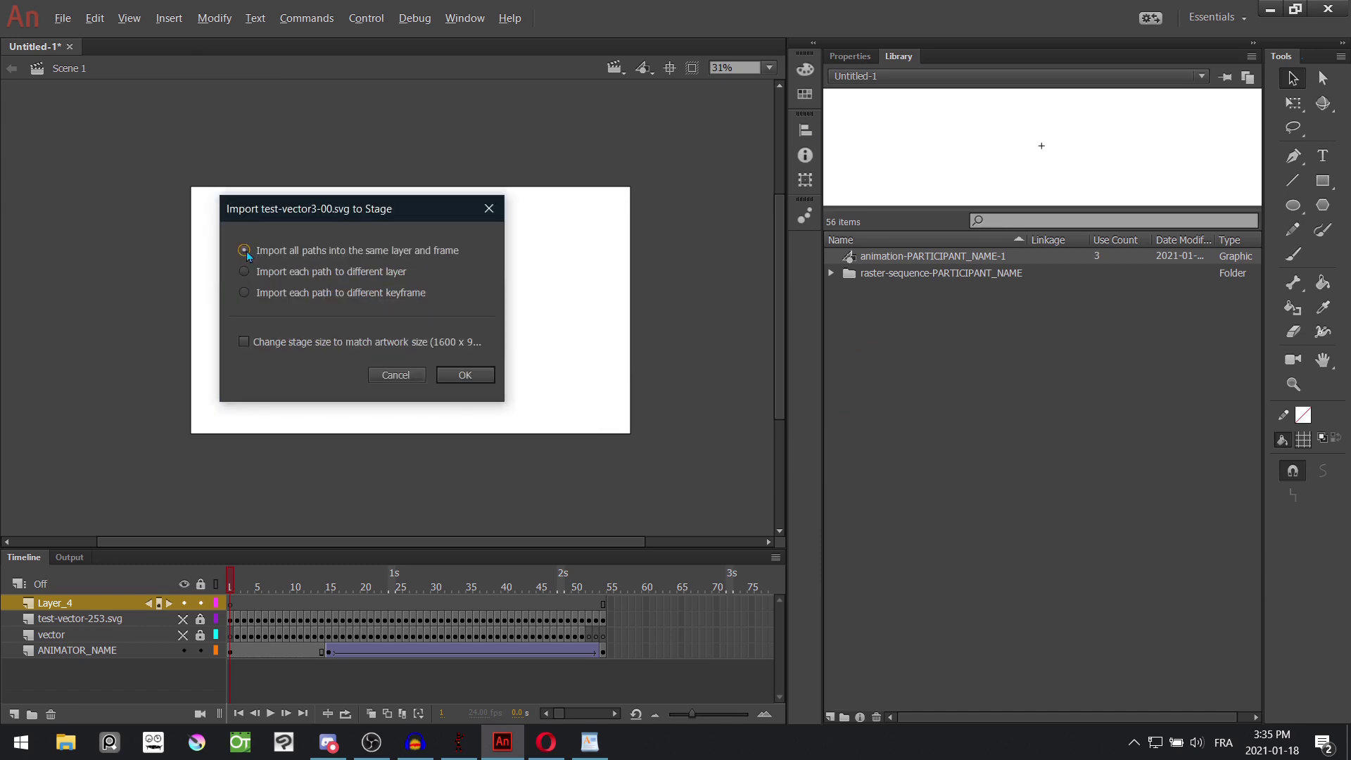
{"action": "left_click", "coordinate": [476, 378]}
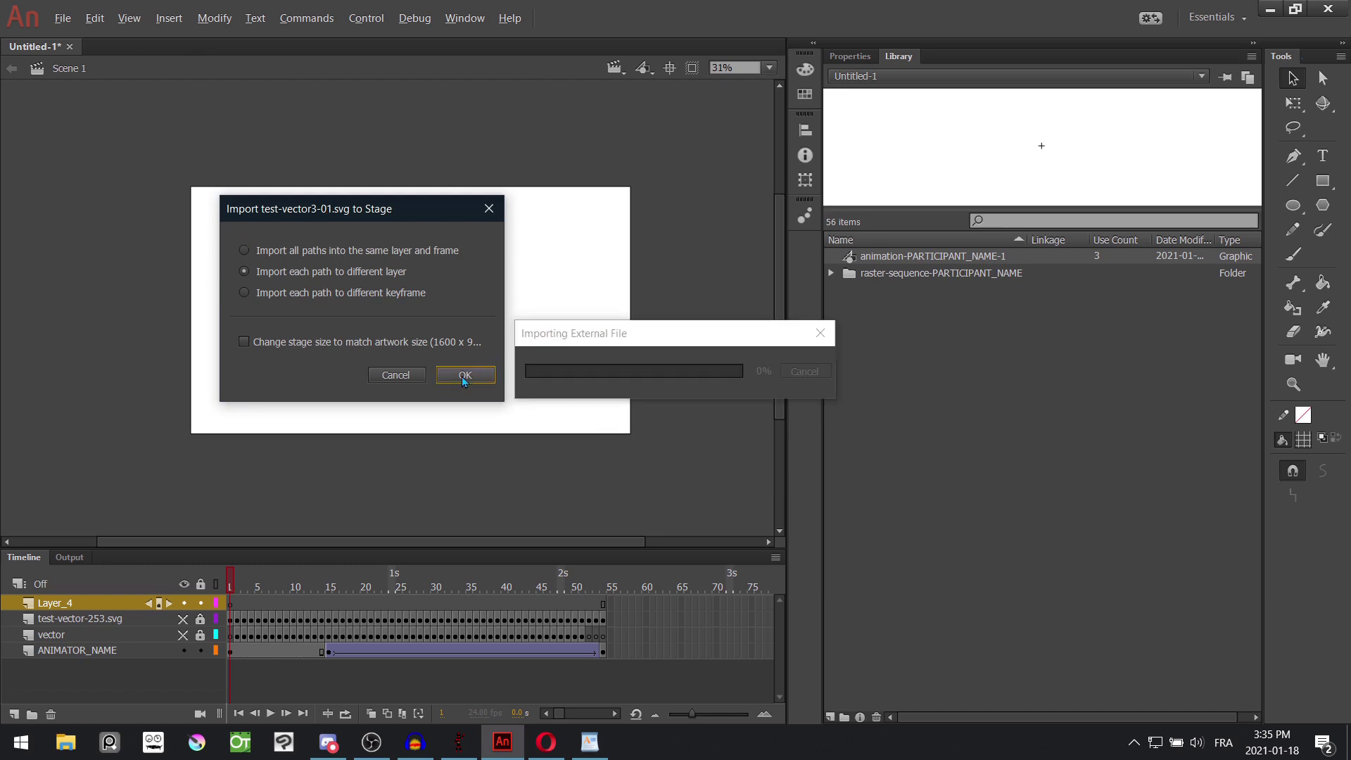
{"action": "left_click_drag", "start_coordinate": [384, 207], "coordinate": [376, 208]}
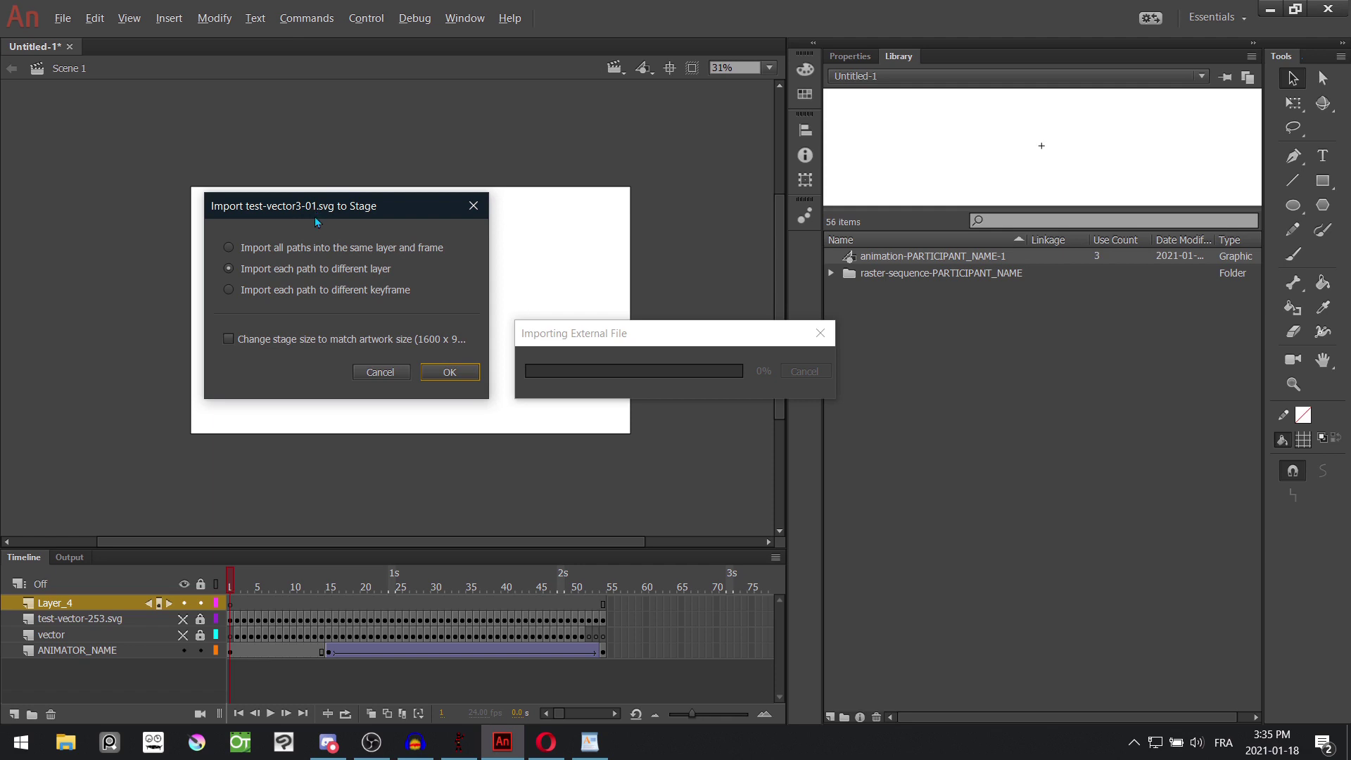
{"action": "left_click", "coordinate": [238, 247]}
{"action": "left_click", "coordinate": [448, 372]}
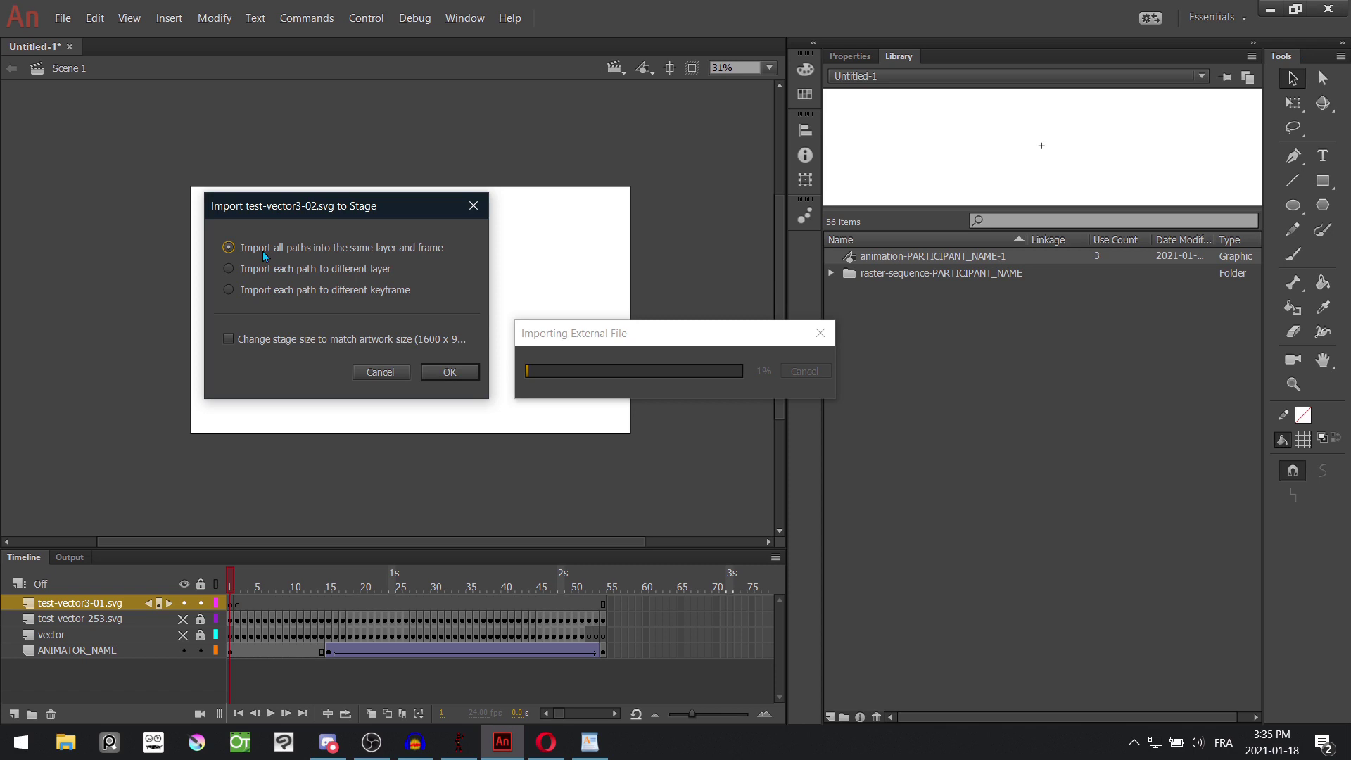
- Accept the import settings for each remaining test-vector3 SVG file
{"action": "key", "text": "Return"}
{"action": "key", "text": "Return"}
{"action": "key", "text": "Return"}
{"action": "key", "text": "Return"}
{"action": "key", "text": "Return"}
{"action": "key", "text": "Return"}
{"action": "key", "text": "Return"}
{"action": "key", "text": "Return"}
{"action": "key", "text": "Return"}
{"action": "key", "text": "Return"}
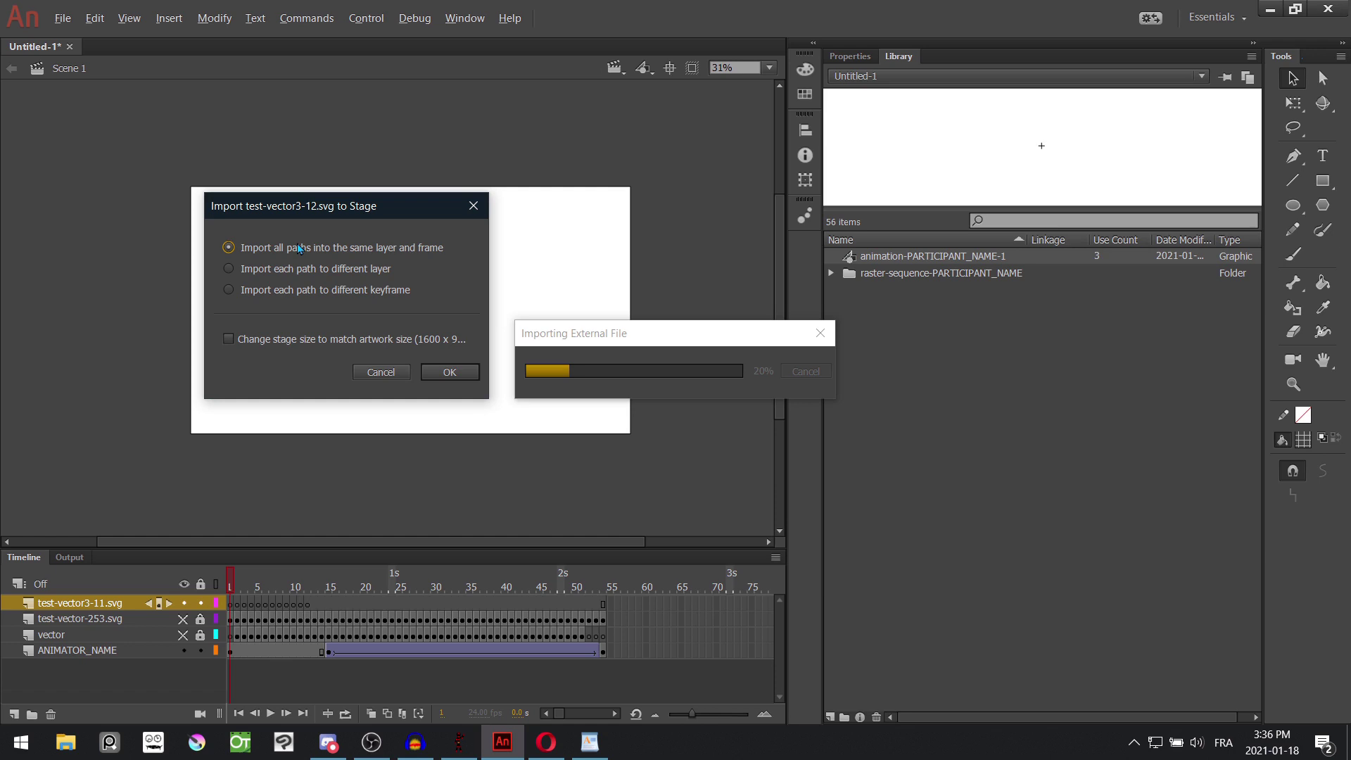
{"action": "key", "text": "Return"}
{"action": "key", "text": "Return"}
{"action": "key", "text": "Return"}
{"action": "key", "text": "Return"}
{"action": "key", "text": "Return"}
{"action": "key", "text": "Return"}
{"action": "key", "text": "Return"}
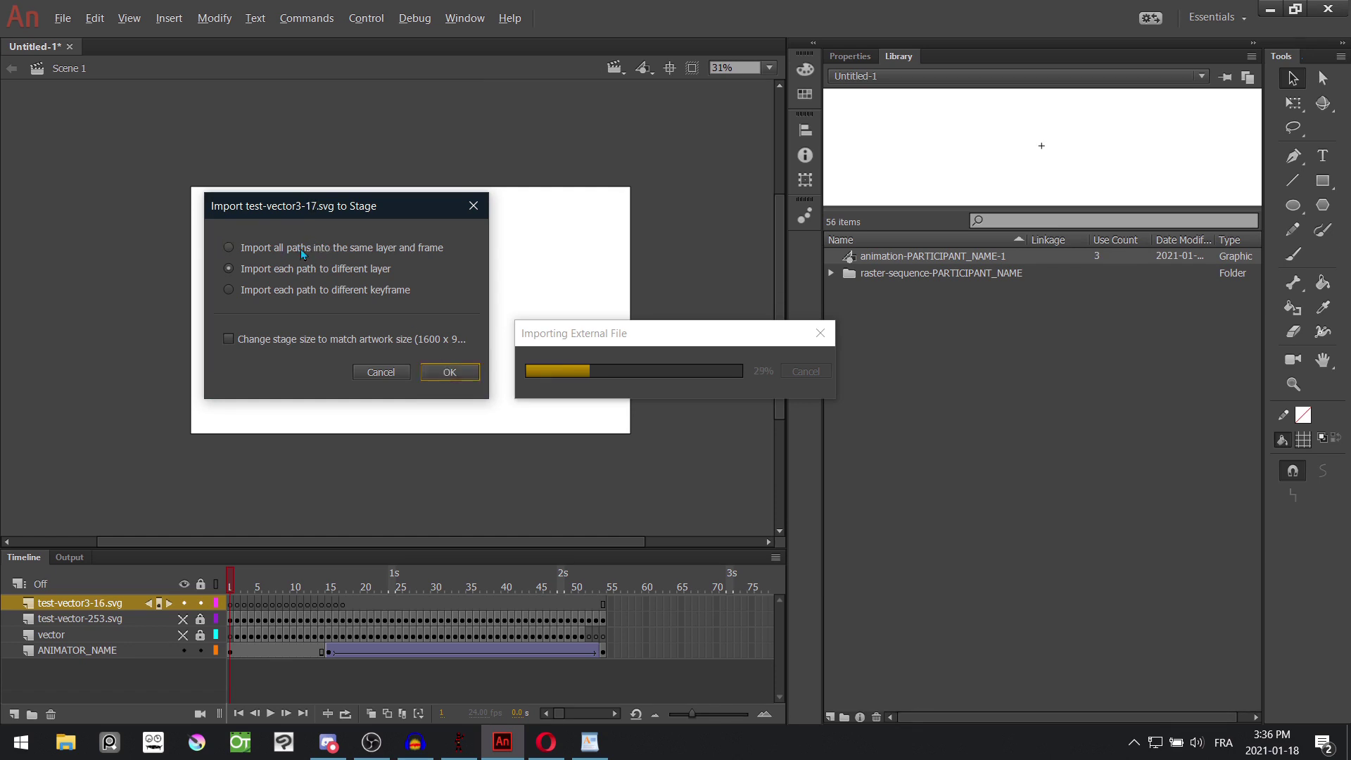
{"action": "key", "text": "Return"}
{"action": "key", "text": "Return"}
{"action": "key", "text": "Return"}
{"action": "key", "text": "Return"}
{"action": "key", "text": "Return"}
{"action": "key", "text": "Return"}
{"action": "key", "text": "Return"}
{"action": "key", "text": "Return"}
{"action": "key", "text": "Return"}
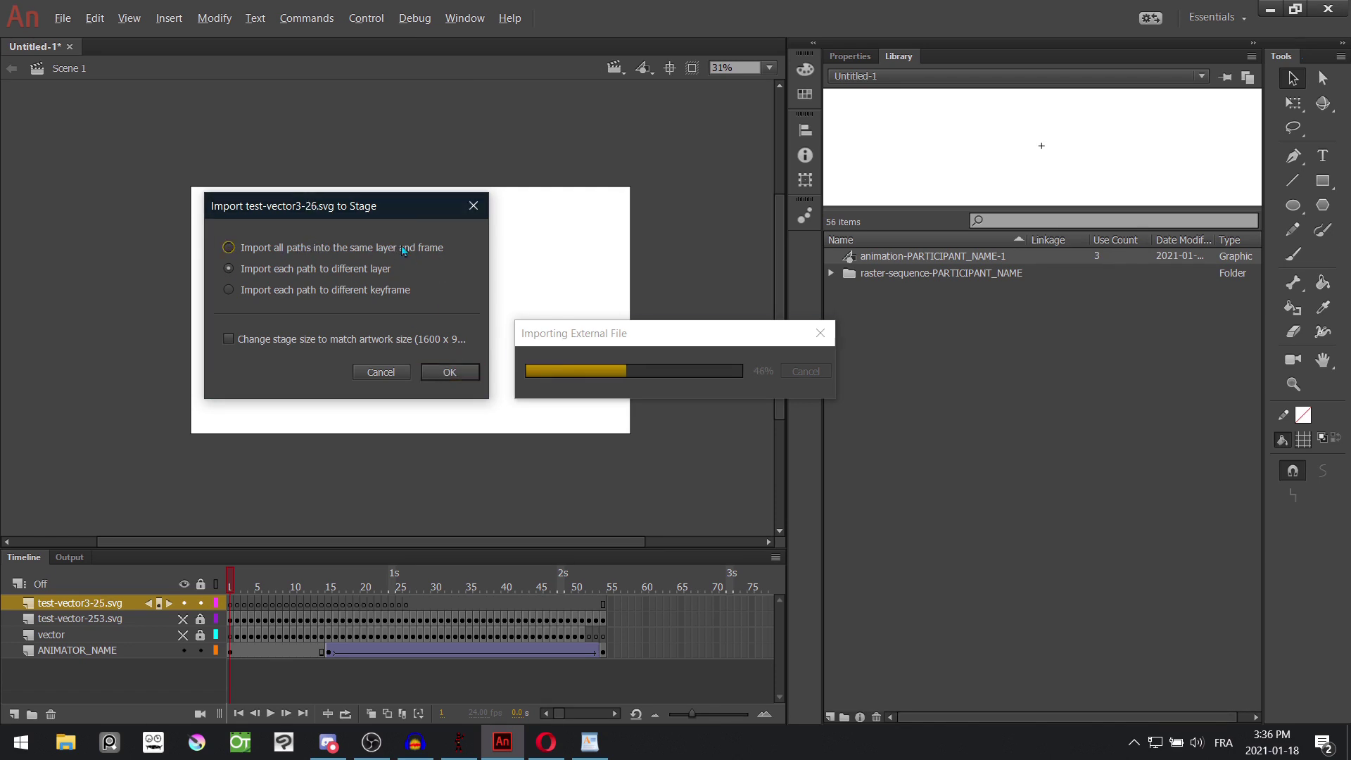
{"action": "key", "text": "Return"}
{"action": "key", "text": "Return"}
{"action": "key", "text": "Return"}
{"action": "key", "text": "Return"}
{"action": "key", "text": "Return"}
{"action": "key", "text": "Return"}
{"action": "key", "text": "Return"}
{"action": "key", "text": "Return"}
{"action": "key", "text": "Return"}
{"action": "key", "text": "Return"}
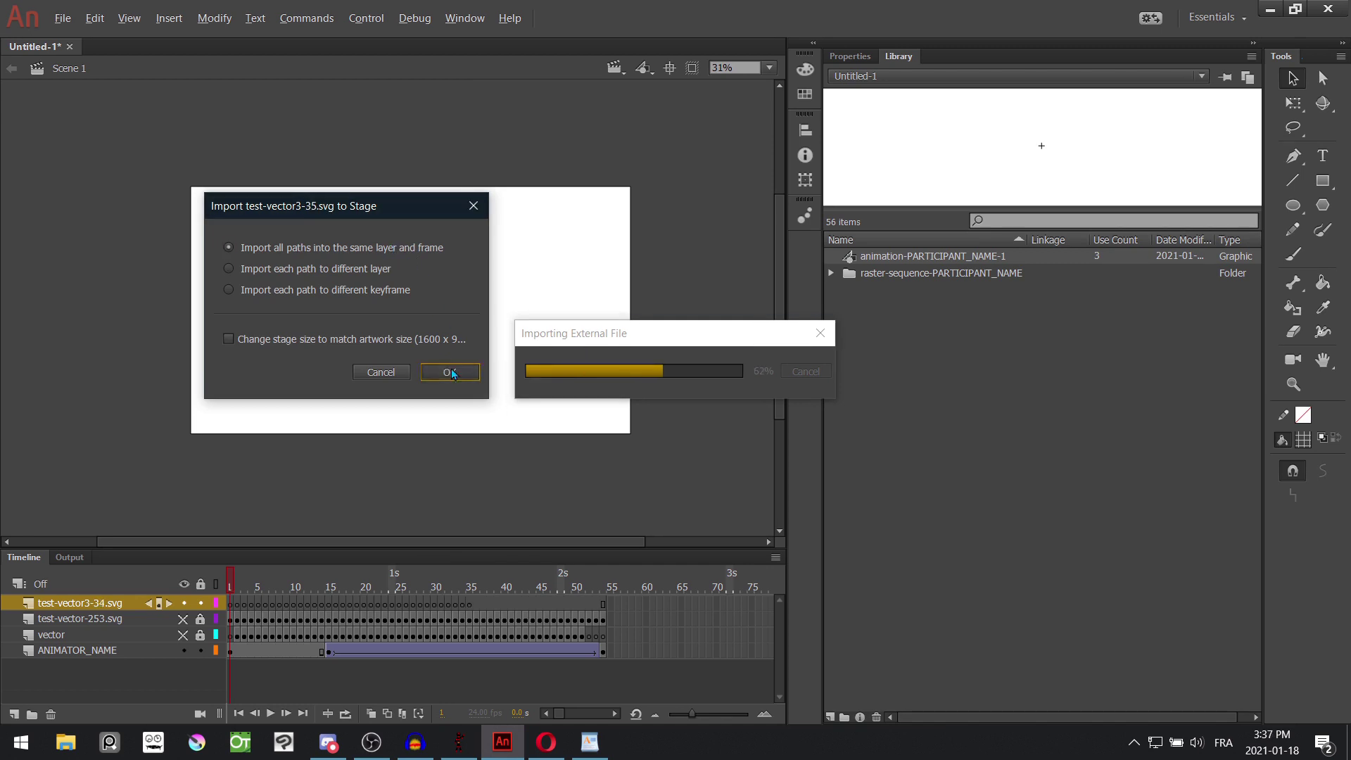
{"action": "key", "text": "Return"}
{"action": "key", "text": "Return"}
{"action": "key", "text": "Return"}
{"action": "key", "text": "Return"}
{"action": "key", "text": "Return"}
{"action": "key", "text": "Return"}
{"action": "key", "text": "Return"}
{"action": "key", "text": "Return"}
{"action": "key", "text": "Return"}
{"action": "key", "text": "Return"}
{"action": "key", "text": "Return"}
{"action": "key", "text": "Return"}
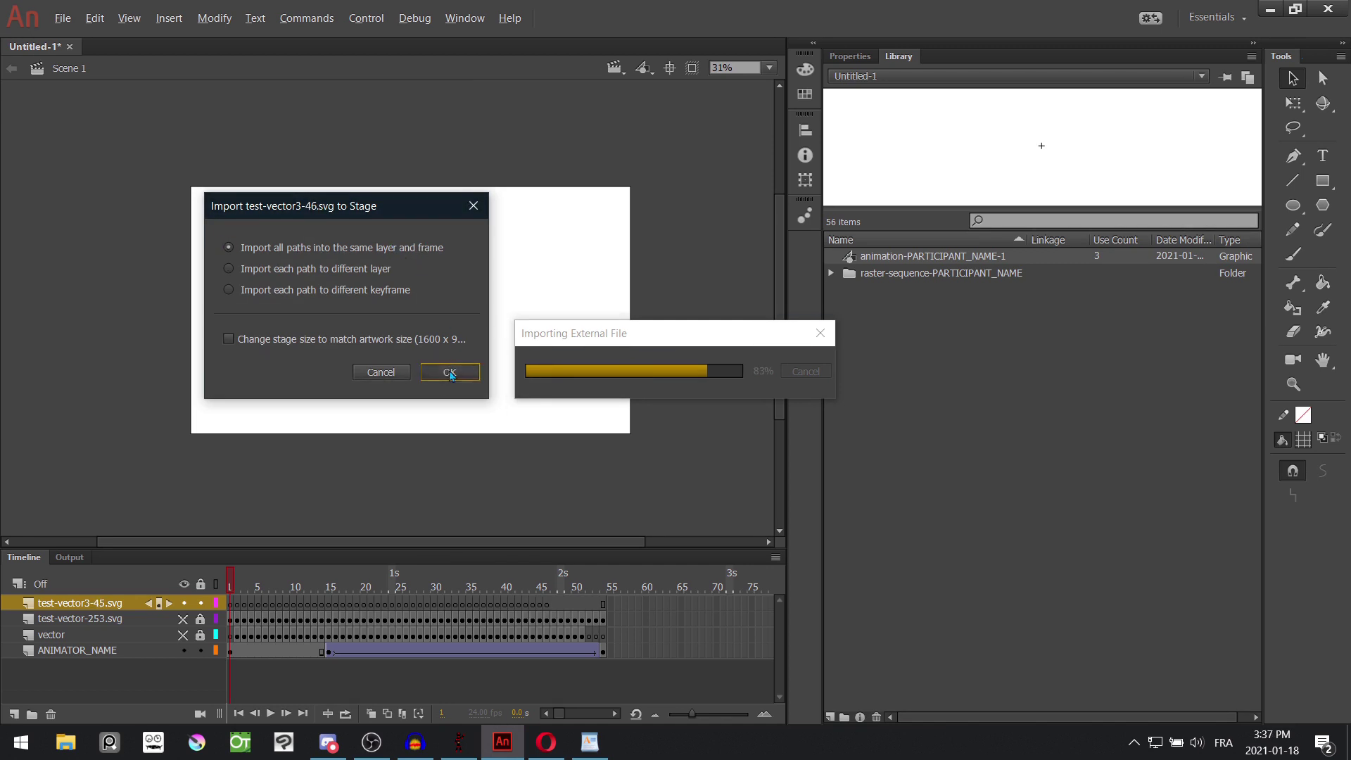
{"action": "left_click", "coordinate": [420, 270]}
{"action": "key", "text": "Return"}
{"action": "key", "text": "Return"}
{"action": "key", "text": "Return"}
{"action": "key", "text": "Return"}
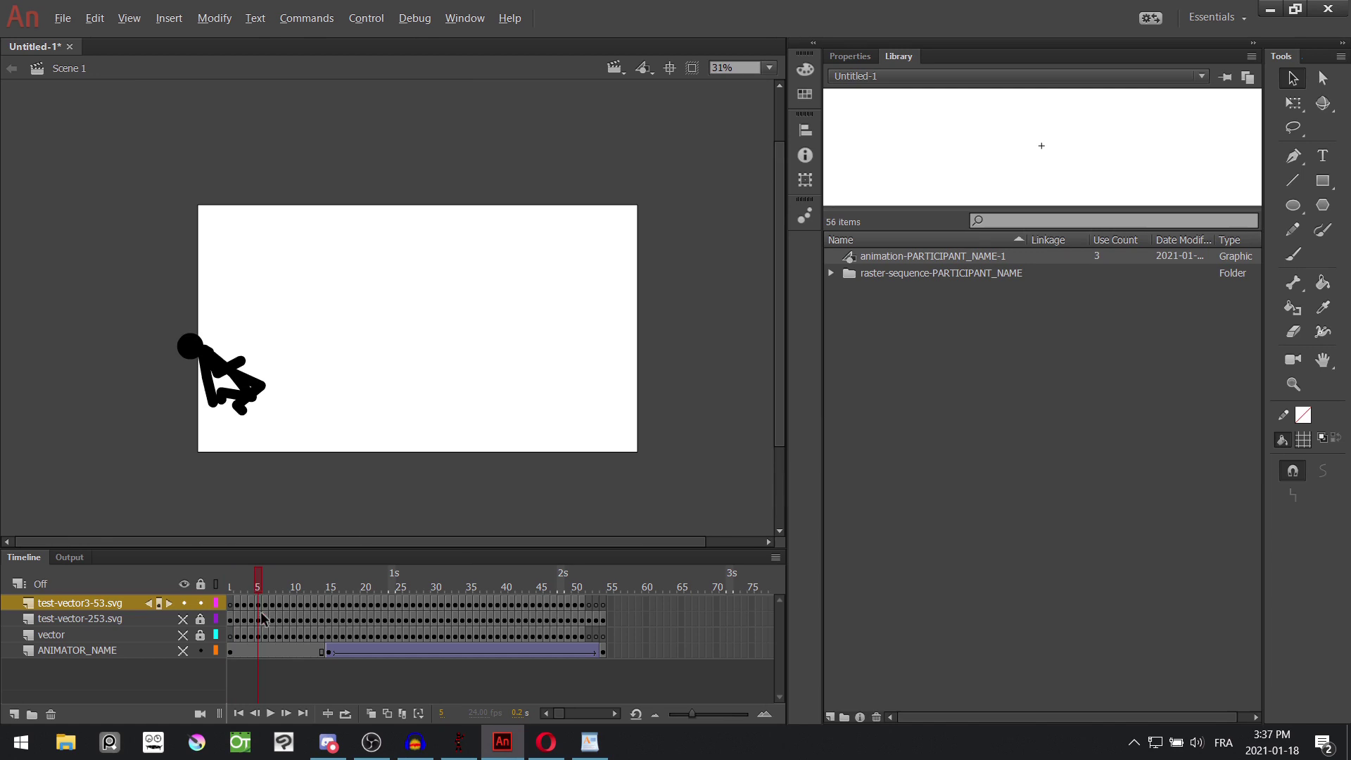
{"action": "mouse_move", "coordinate": [256, 597]}
{"action": "left_mouse_down"}
{"action": "mouse_move", "coordinate": [230, 591]}
{"action": "mouse_move", "coordinate": [332, 587]}
{"action": "mouse_move", "coordinate": [314, 589]}
{"action": "left_mouse_up"}
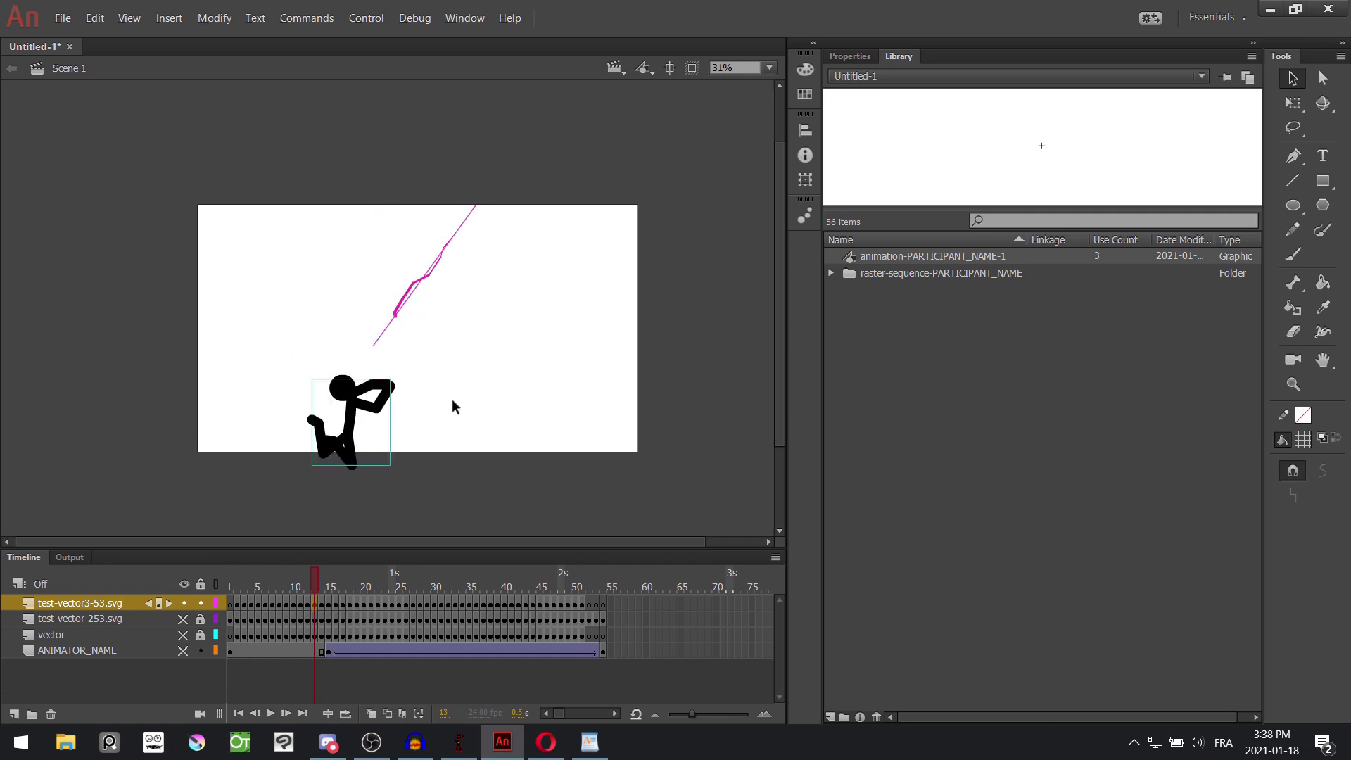
{"action": "left_click", "coordinate": [347, 377]}
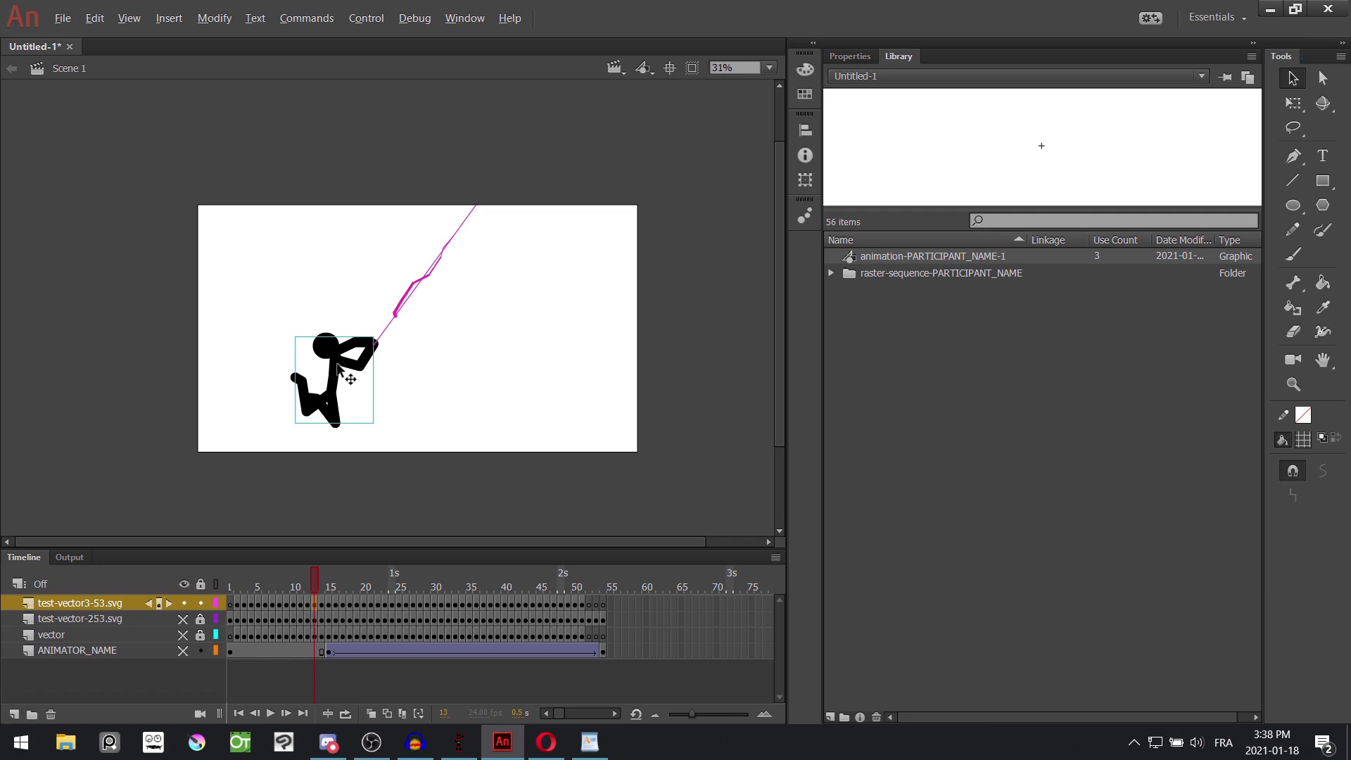
{"action": "double_click", "coordinate": [339, 368]}
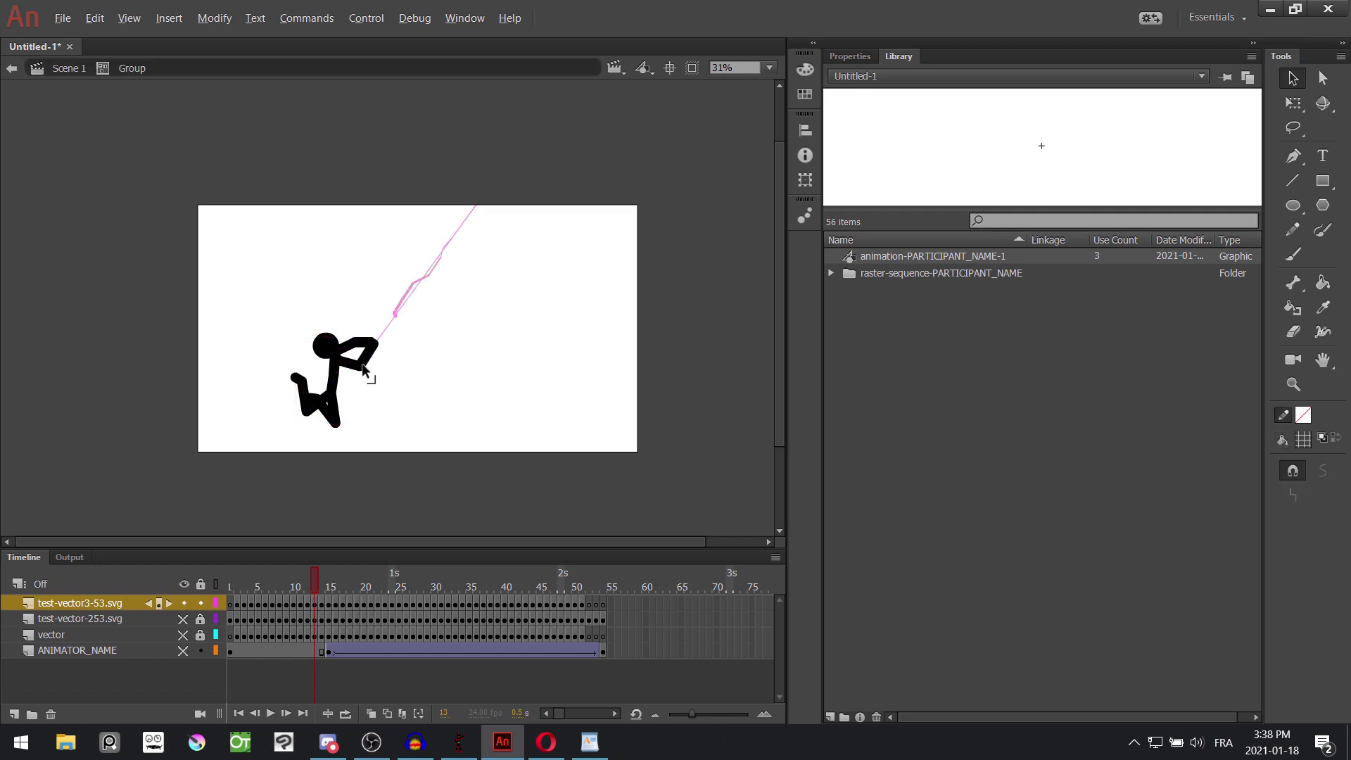
{"action": "mouse_move", "coordinate": [360, 370]}
{"action": "left_mouse_down"}
{"action": "mouse_move", "coordinate": [376, 382]}
{"action": "mouse_move", "coordinate": [422, 371]}
{"action": "mouse_move", "coordinate": [351, 280]}
{"action": "left_mouse_up"}
{"action": "key", "text": "ctrl+z"}
{"action": "key", "text": "ctrl+z"}
{"action": "key", "text": "ctrl+z"}
{"action": "double_click", "coordinate": [461, 448]}
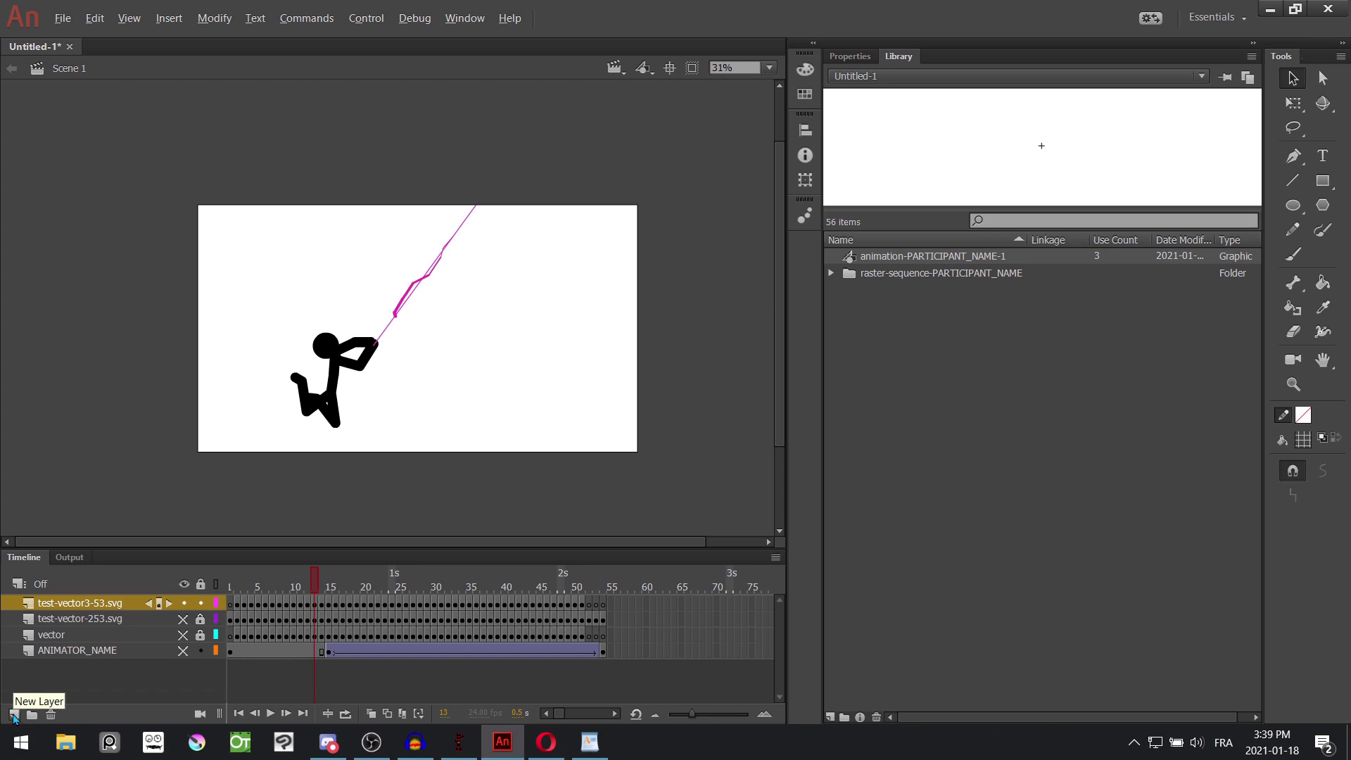
- Add Layer_5 beneath the SVG layer and select its stage-sized white rectangle for conversion with F8
{"action": "left_click", "coordinate": [14, 716]}
{"action": "left_click_drag", "start_coordinate": [112, 603], "coordinate": [116, 623]}
{"action": "left_click", "coordinate": [1323, 181]}
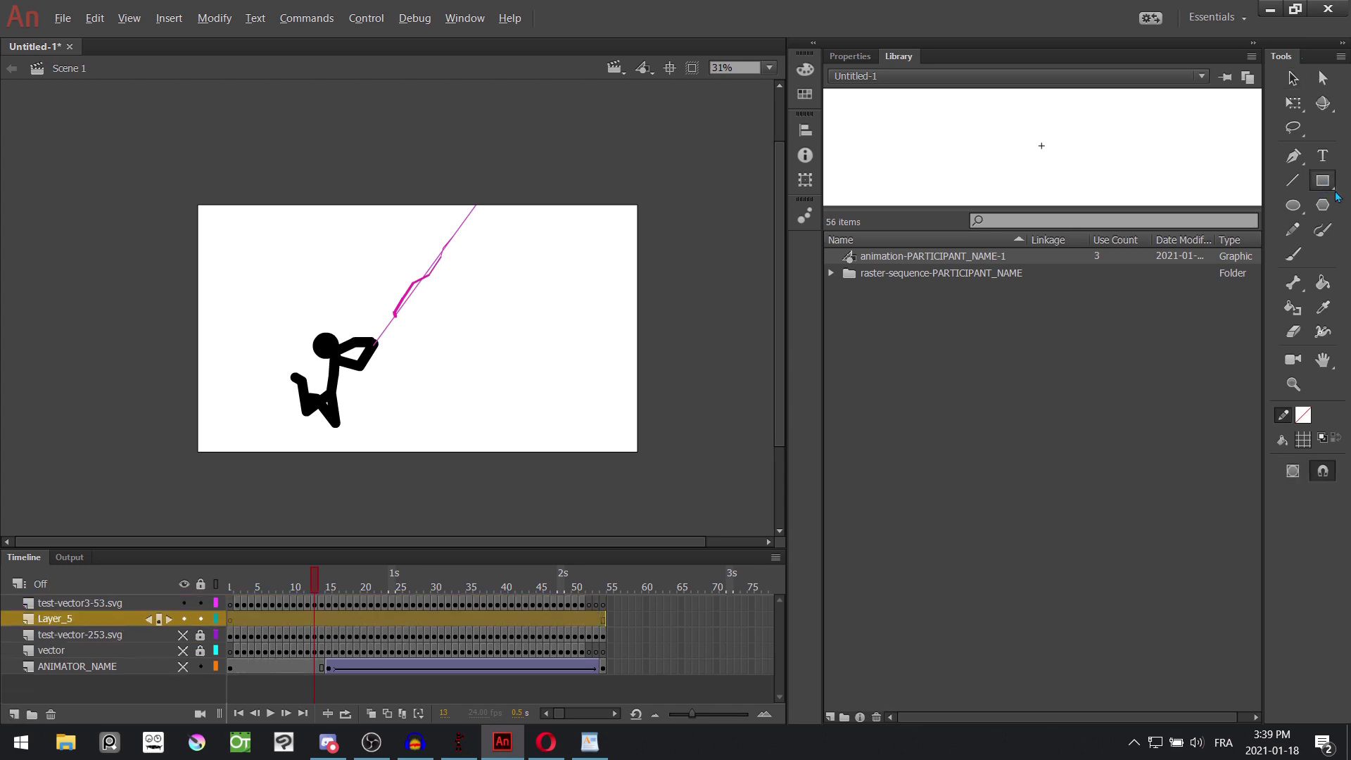
{"action": "left_click", "coordinate": [484, 376]}
{"action": "key", "text": "v"}
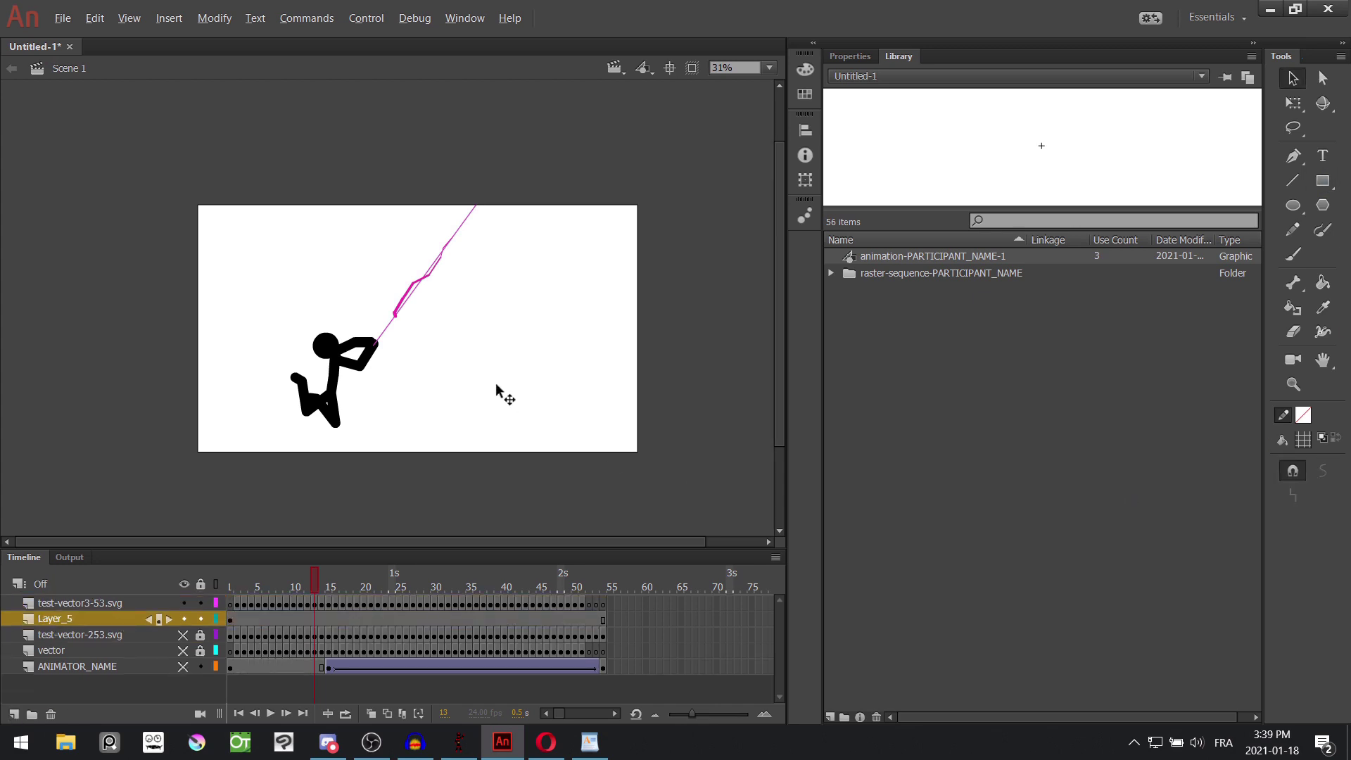
{"action": "mouse_move", "coordinate": [496, 385]}
{"action": "left_mouse_down"}
{"action": "mouse_move", "coordinate": [552, 416]}
{"action": "mouse_move", "coordinate": [678, 319]}
{"action": "mouse_move", "coordinate": [678, 190]}
{"action": "mouse_move", "coordinate": [675, 428]}
{"action": "left_mouse_up"}
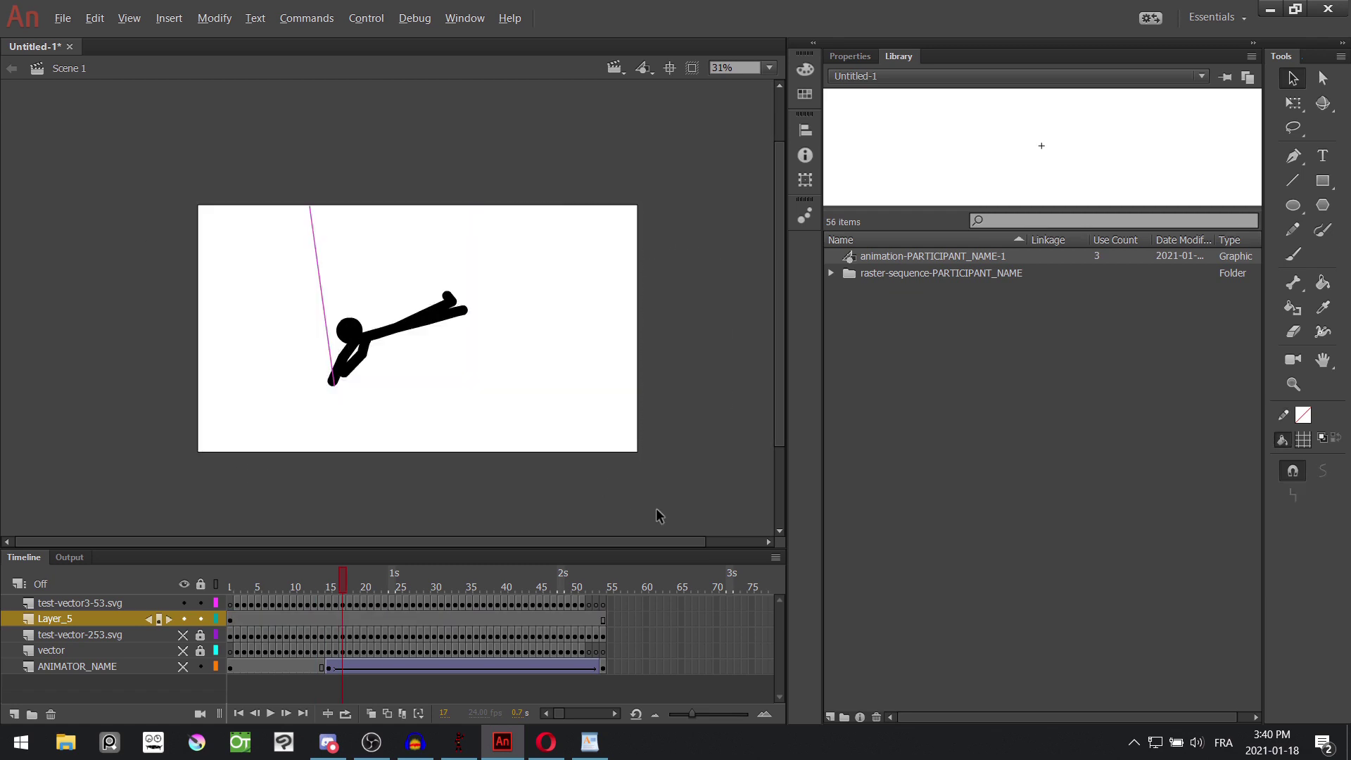
{"action": "left_click", "coordinate": [536, 397]}
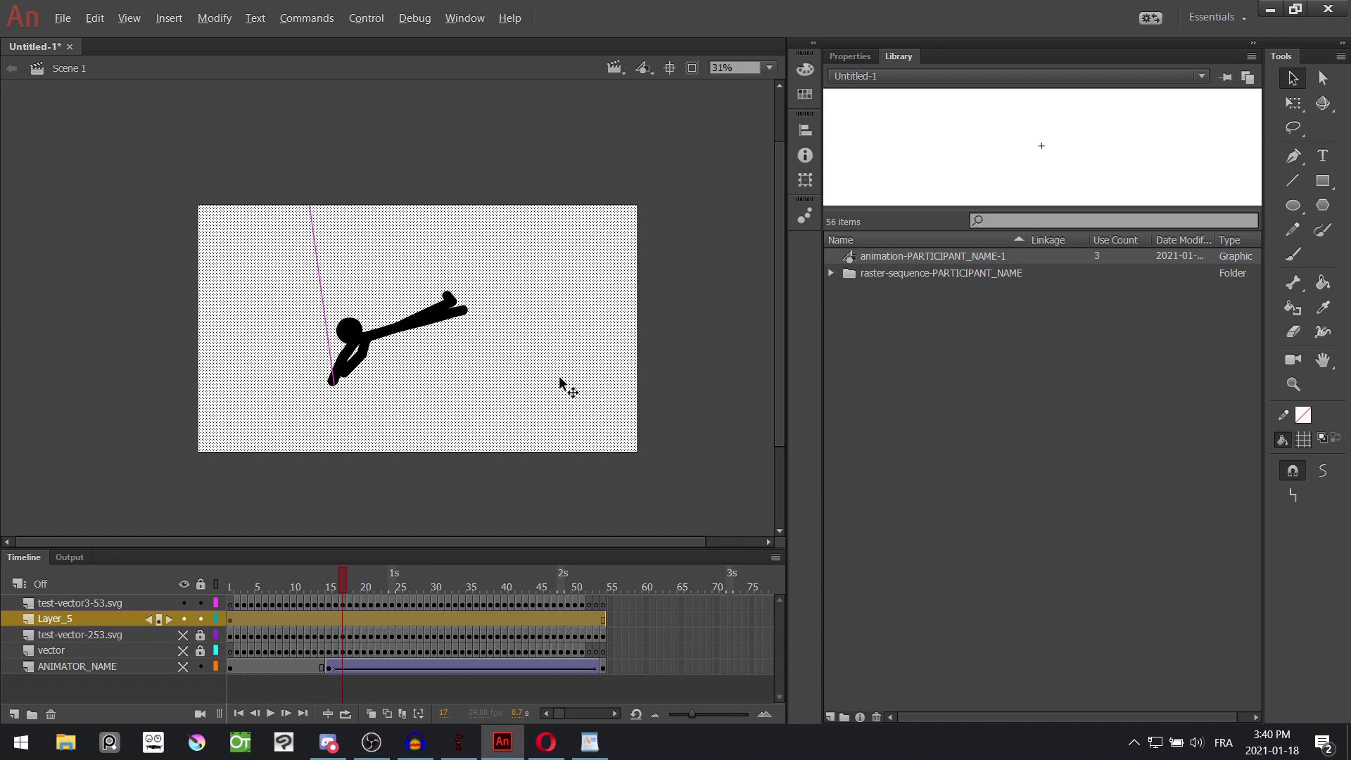
{"action": "key", "text": "F8"}
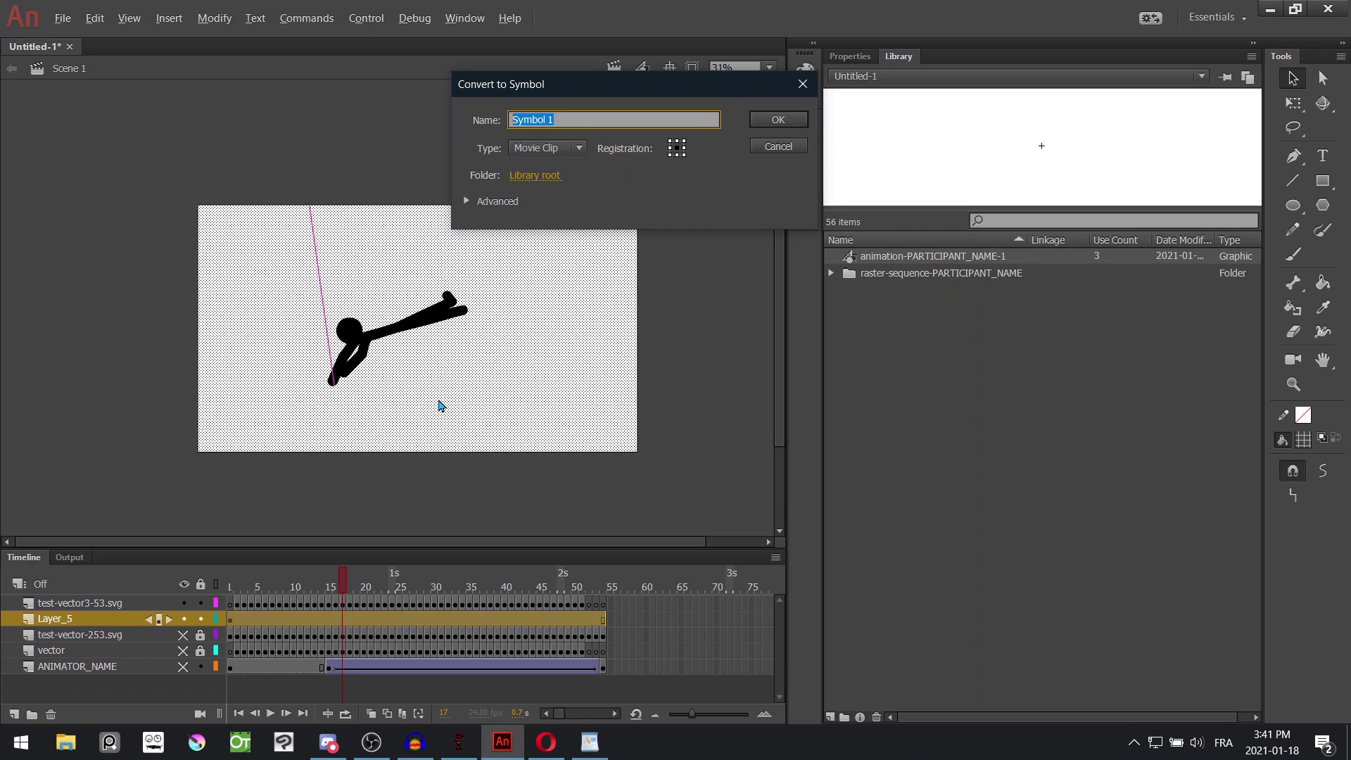
- Name the symbol COLLABNAME_ANIMATOR's NAME_ENTRY1 and set its type to Graphic
{"action": "type", "text": "COLLABNAME_ANIMATOR's NAME_ENTRY1"}
{"action": "left_click", "coordinate": [582, 148]}
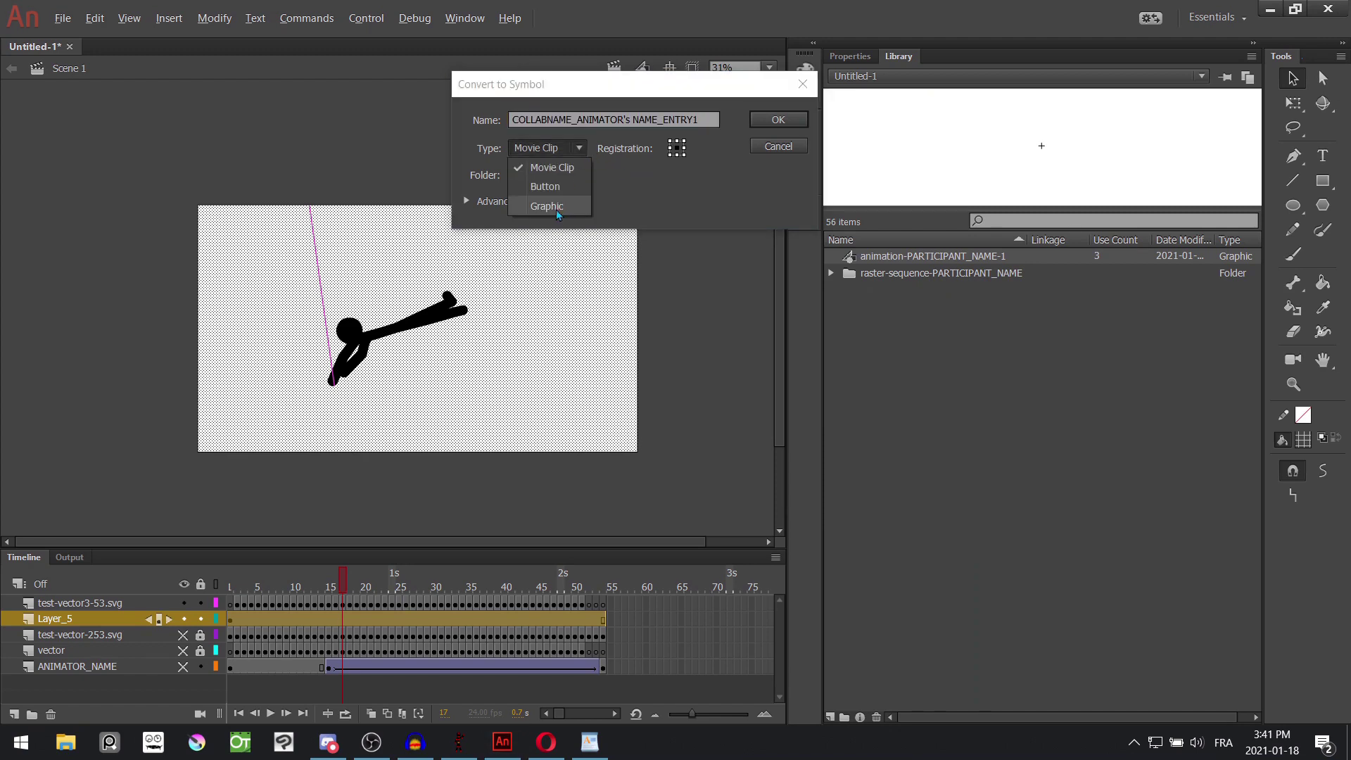
{"action": "left_click", "coordinate": [544, 206]}
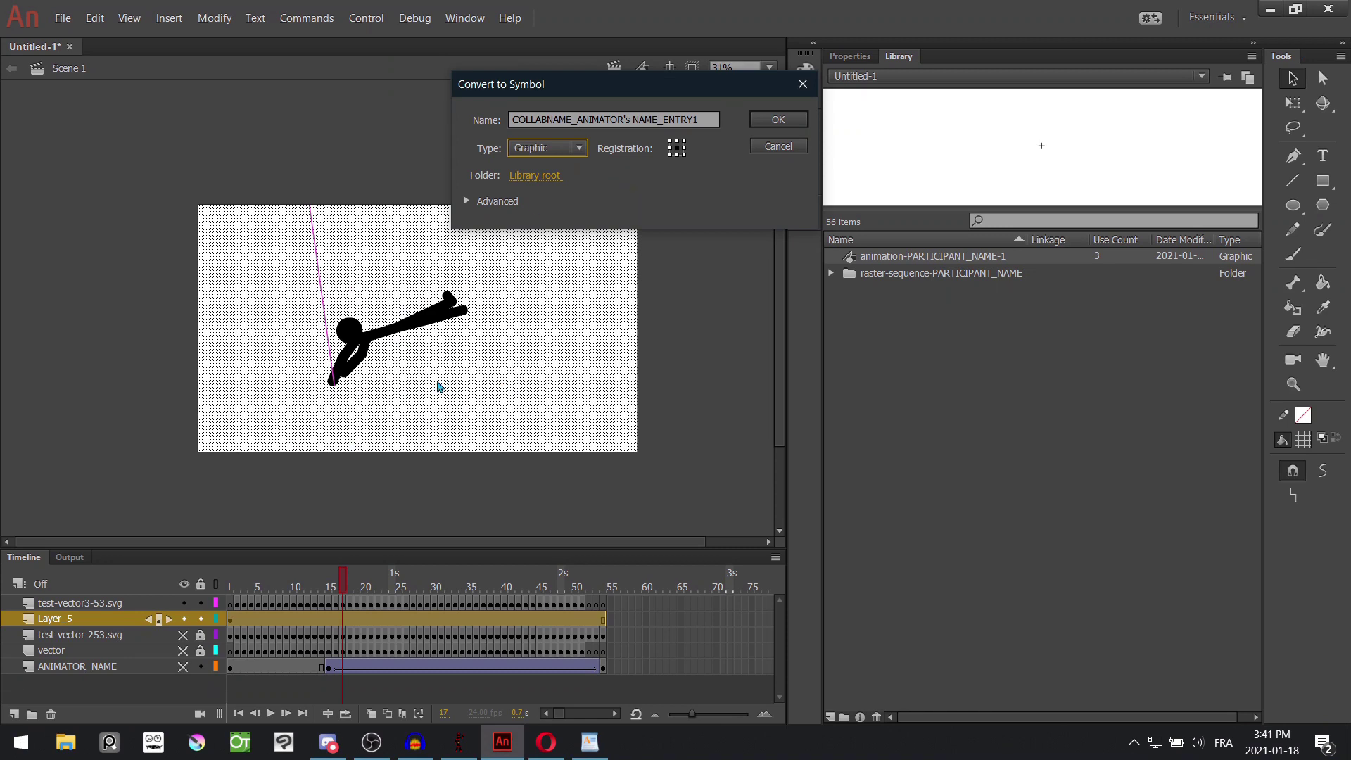
{"action": "left_click", "coordinate": [776, 121]}
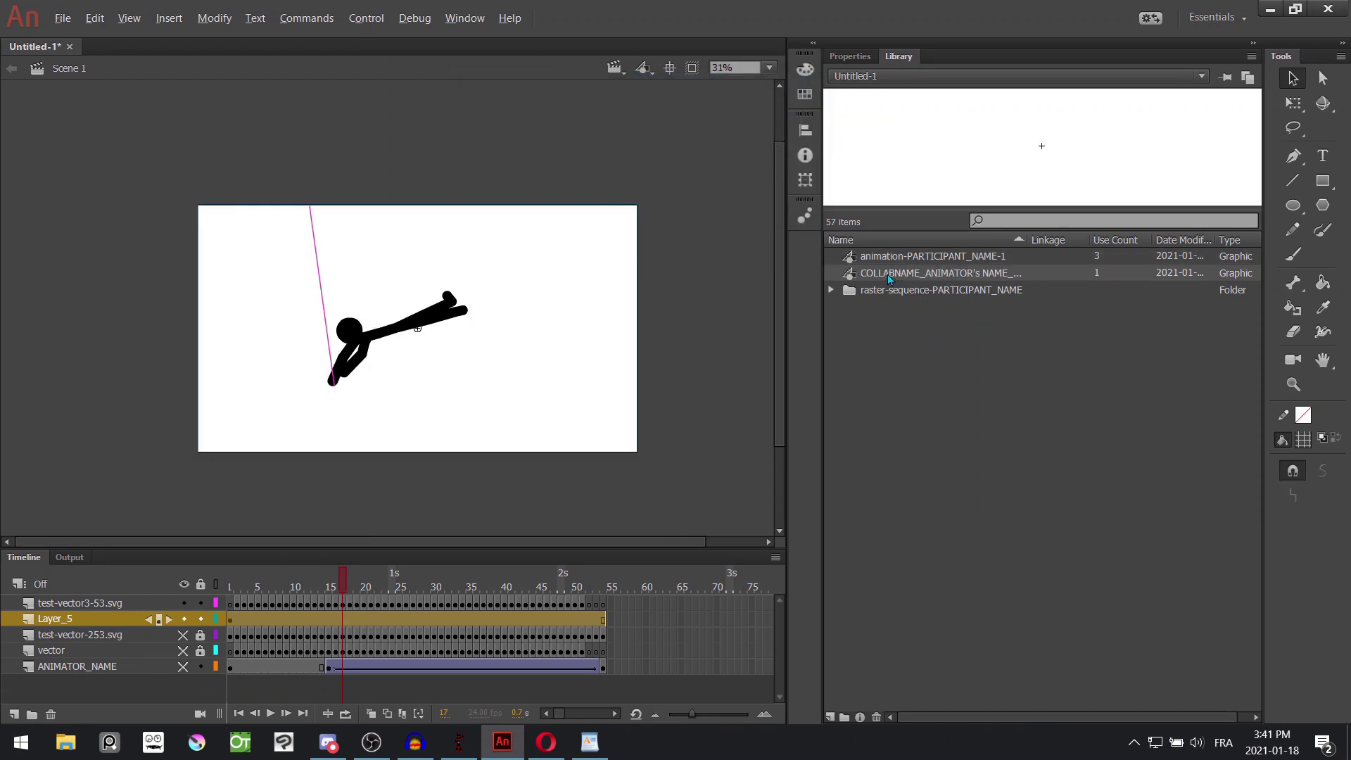
- Copy all frames of the test-vector3-53.svg layer
{"action": "left_click", "coordinate": [586, 517]}
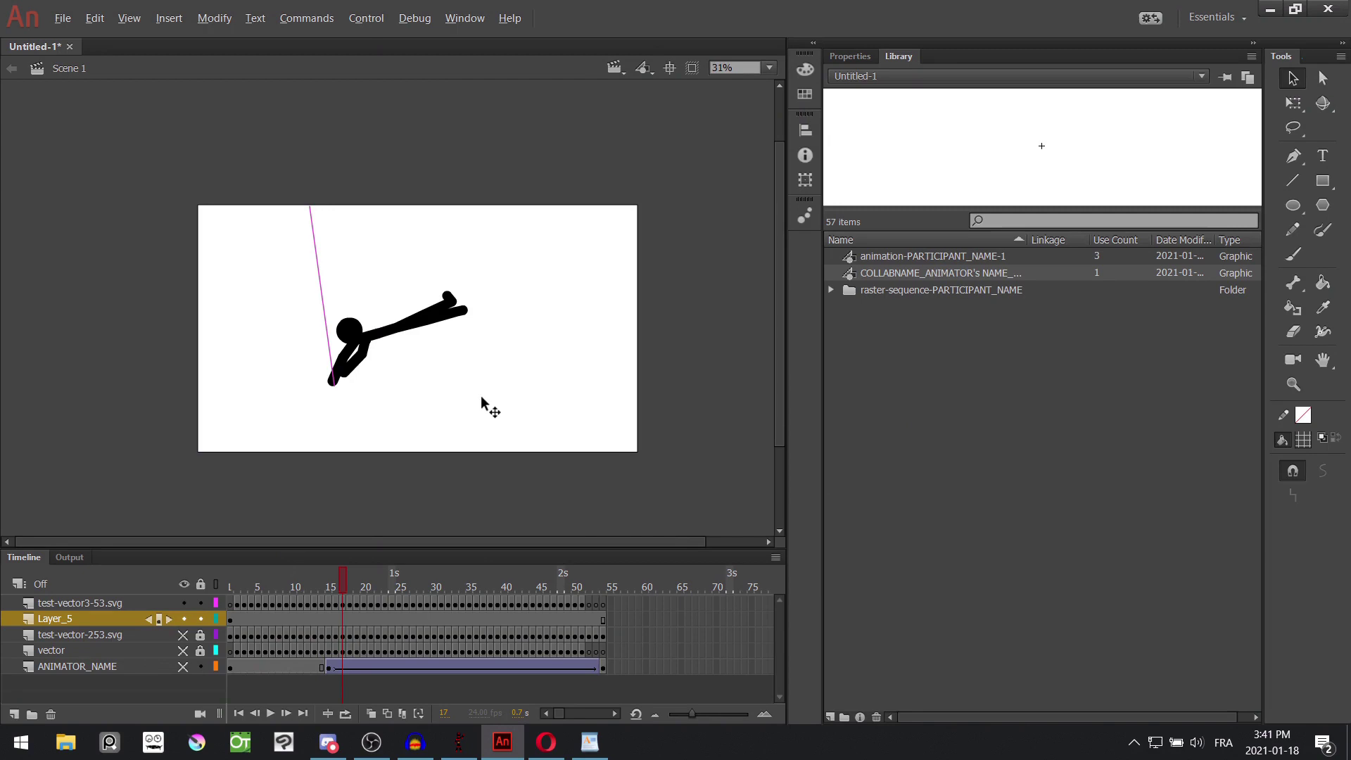
{"action": "left_click", "coordinate": [492, 439]}
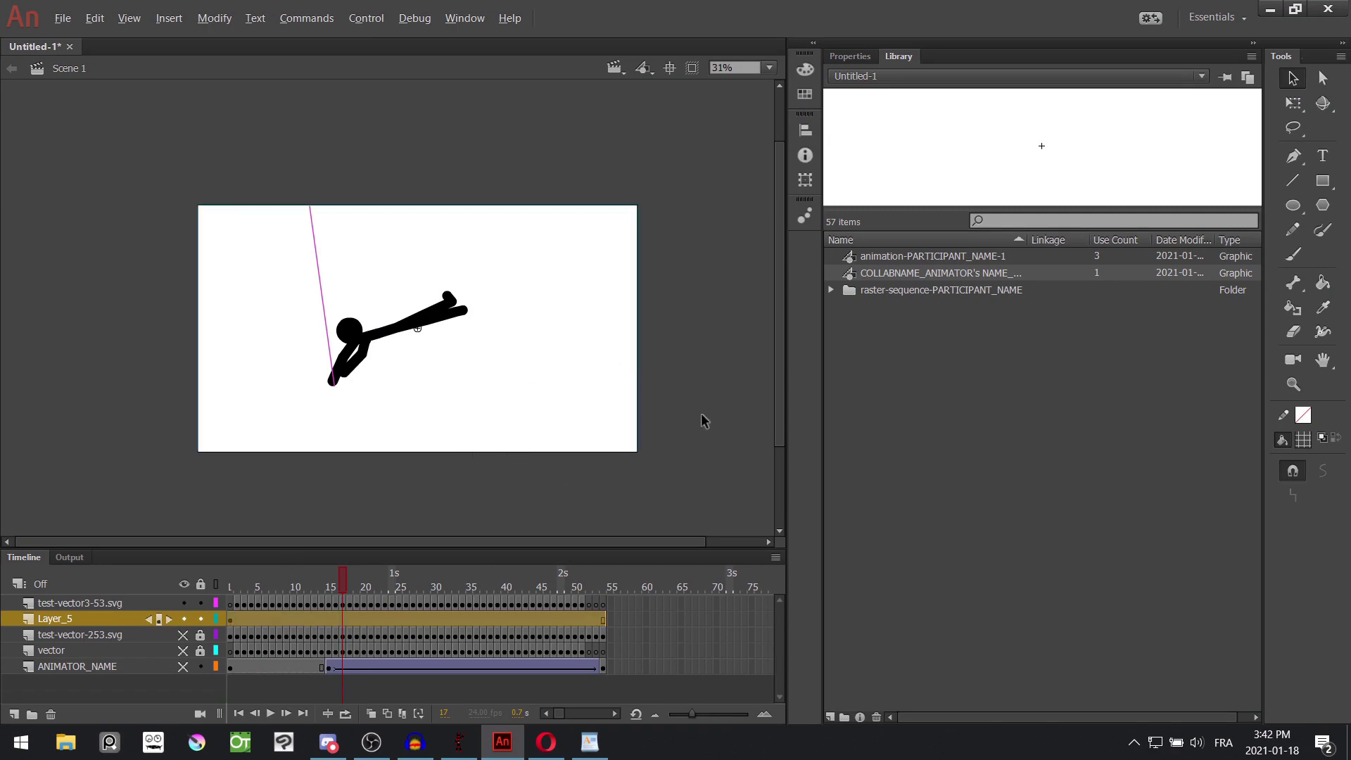
{"action": "left_click", "coordinate": [602, 604]}
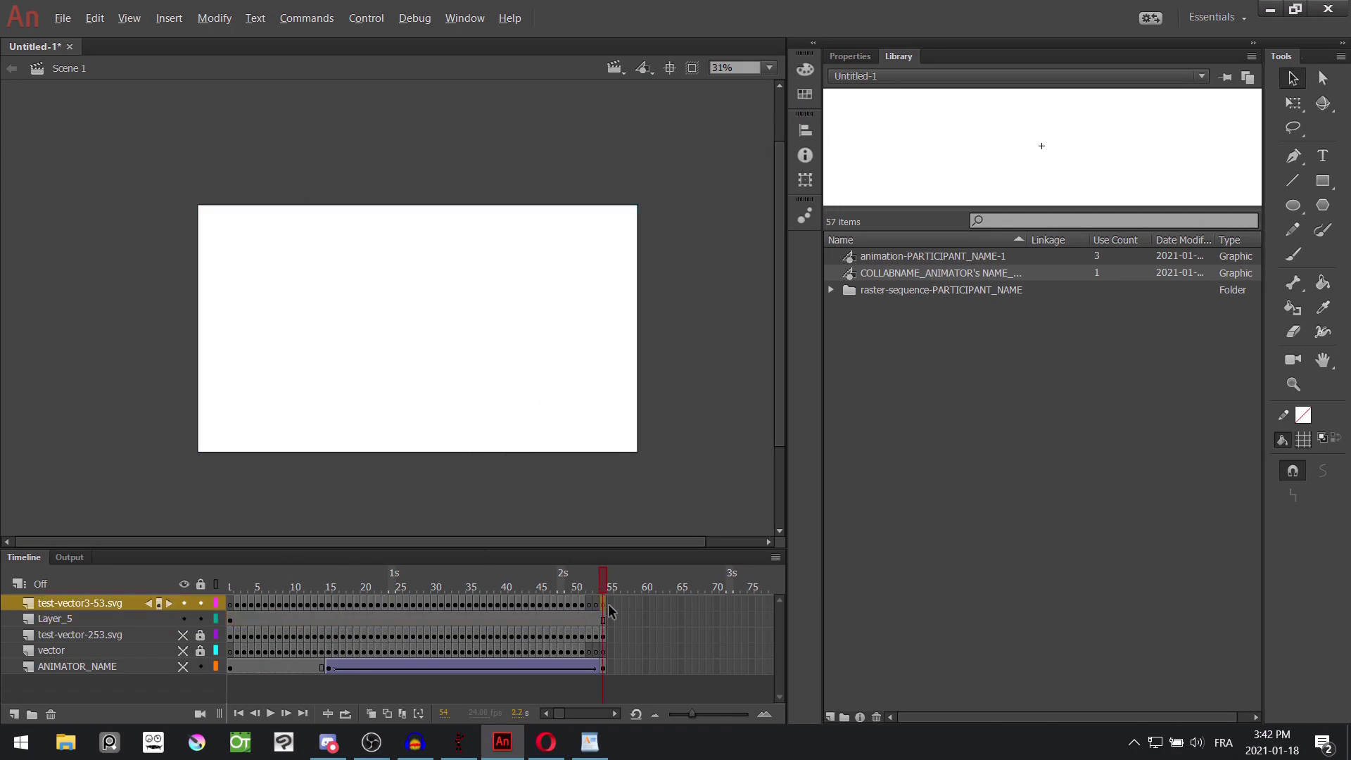
{"action": "left_click", "coordinate": [232, 603]}
{"action": "left_click_drag", "start_coordinate": [232, 604], "coordinate": [399, 615]}
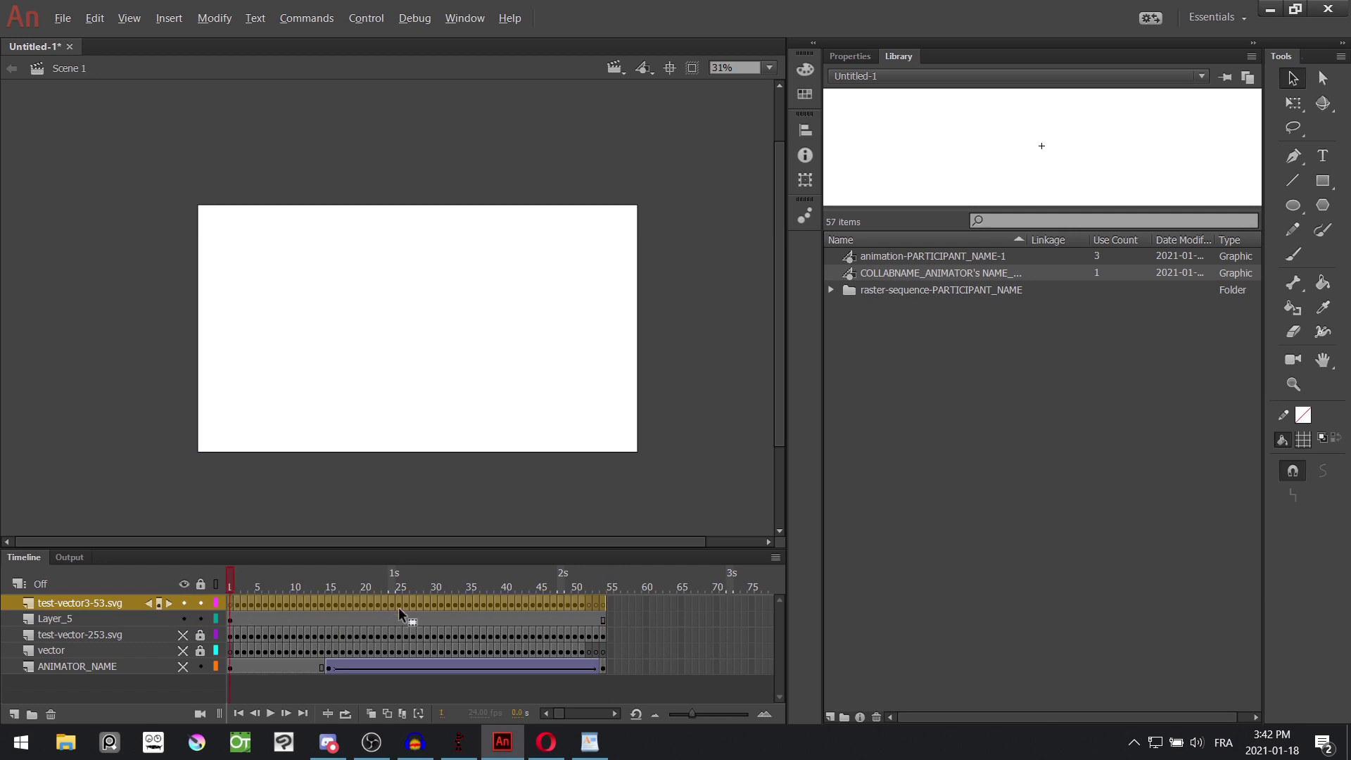
{"action": "right_click", "coordinate": [389, 609]}
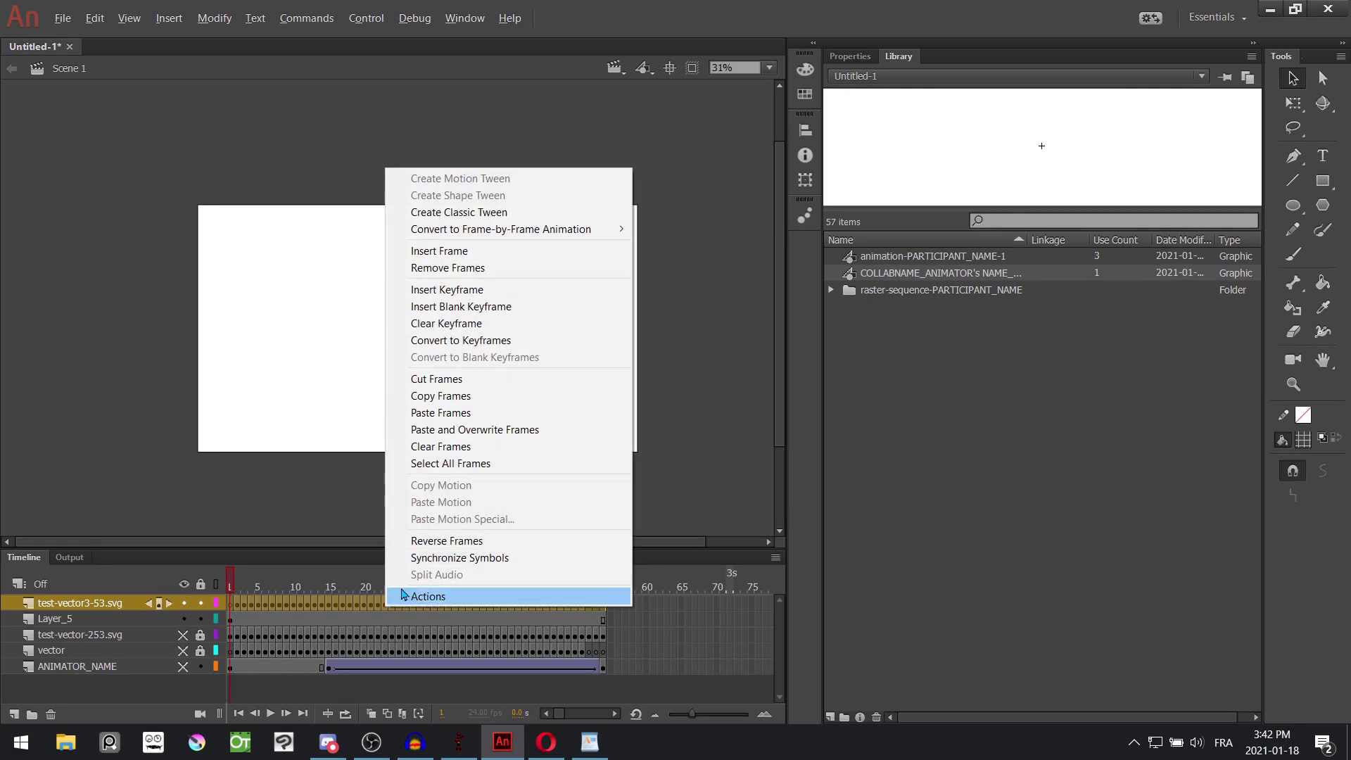
{"action": "left_click", "coordinate": [464, 399]}
- Hide the SVG layer and open the Graphic symbol on Layer_5 for editing in place
{"action": "left_click", "coordinate": [540, 619]}
{"action": "left_click", "coordinate": [183, 603]}
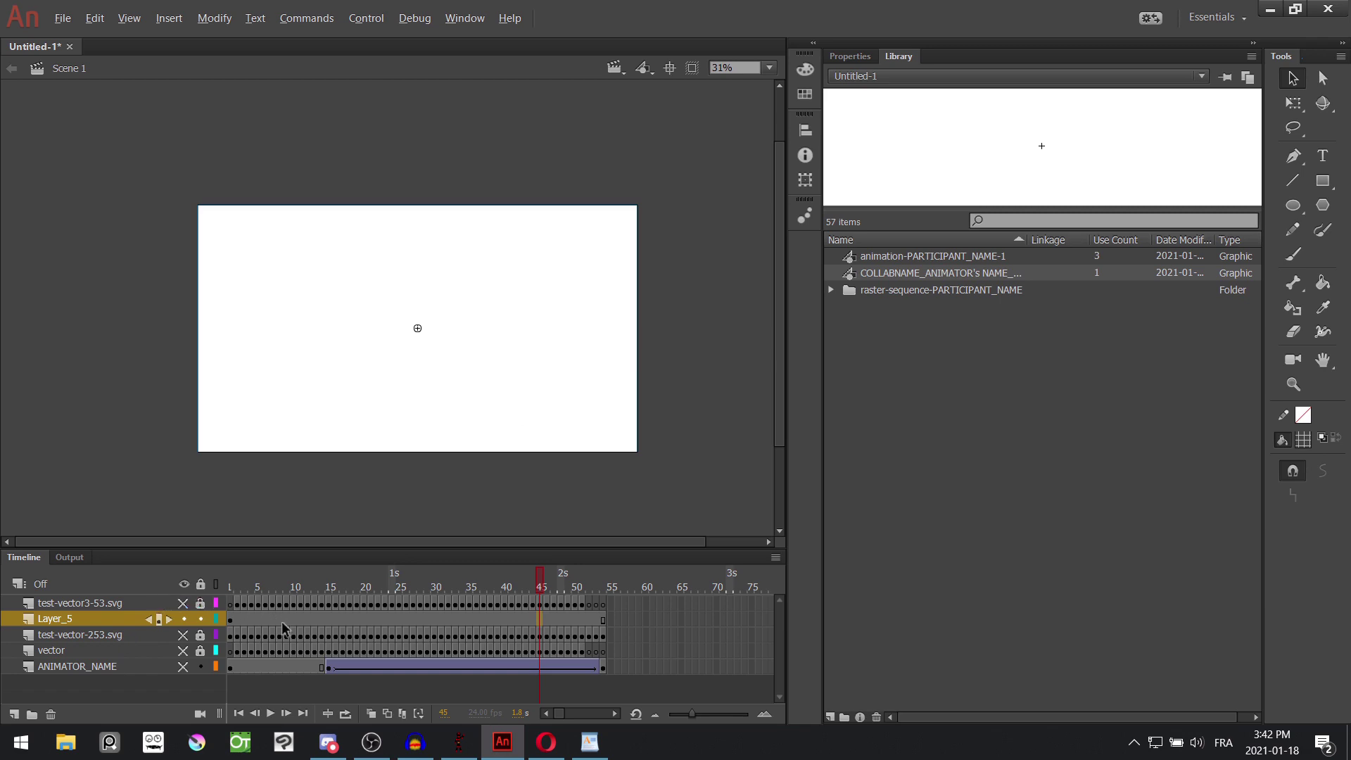
{"action": "double_click", "coordinate": [309, 404]}
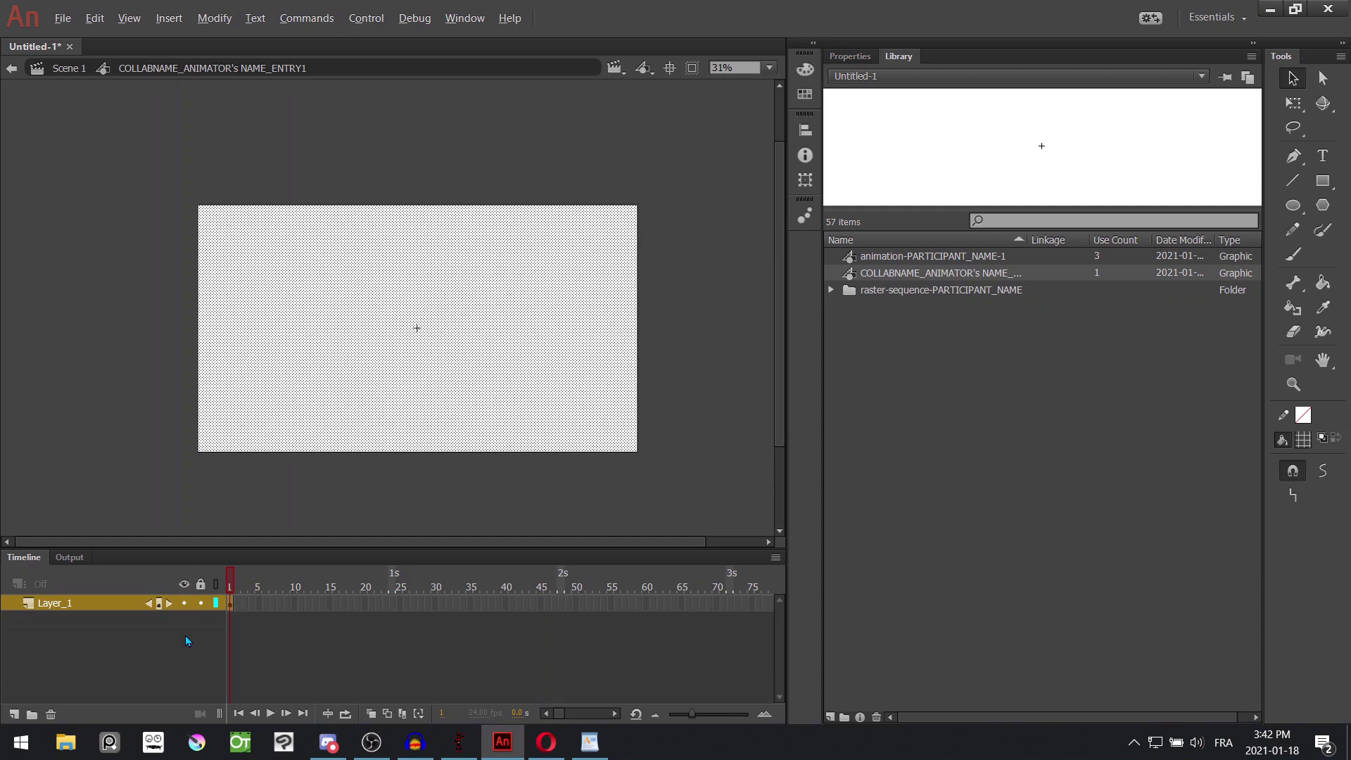
- Paste the SVG frames over a new layer in the symbol and add a keyframe at frame 54 on Layer_1
{"action": "left_click", "coordinate": [12, 714]}
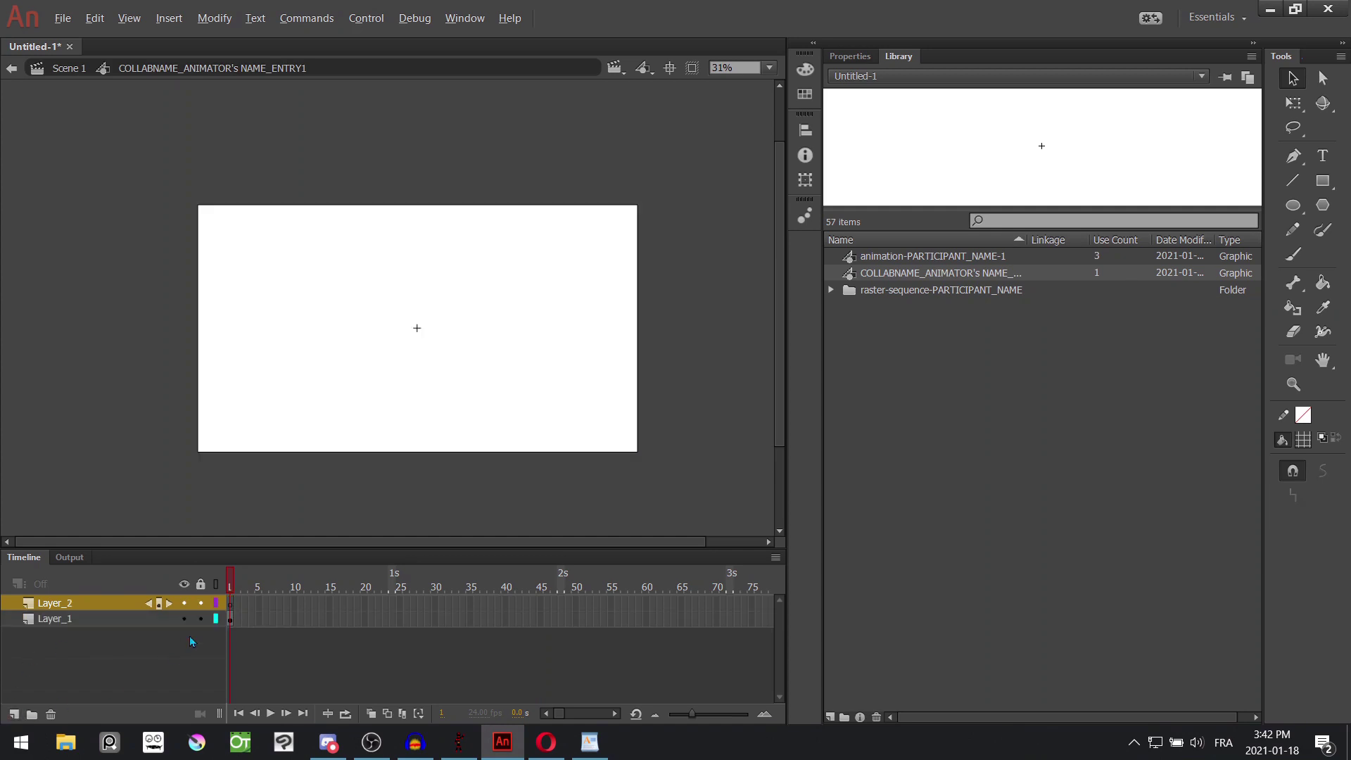
{"action": "right_click", "coordinate": [232, 611]}
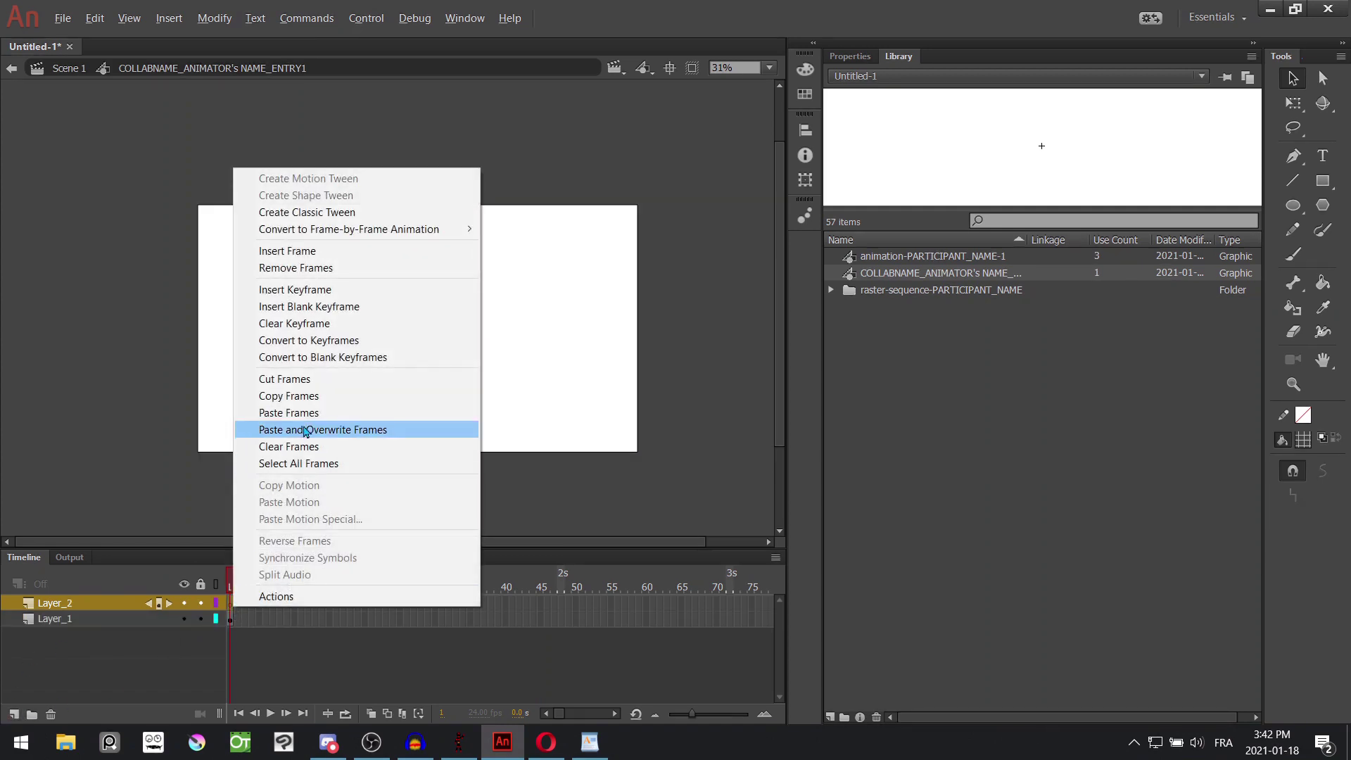
{"action": "left_click", "coordinate": [333, 416]}
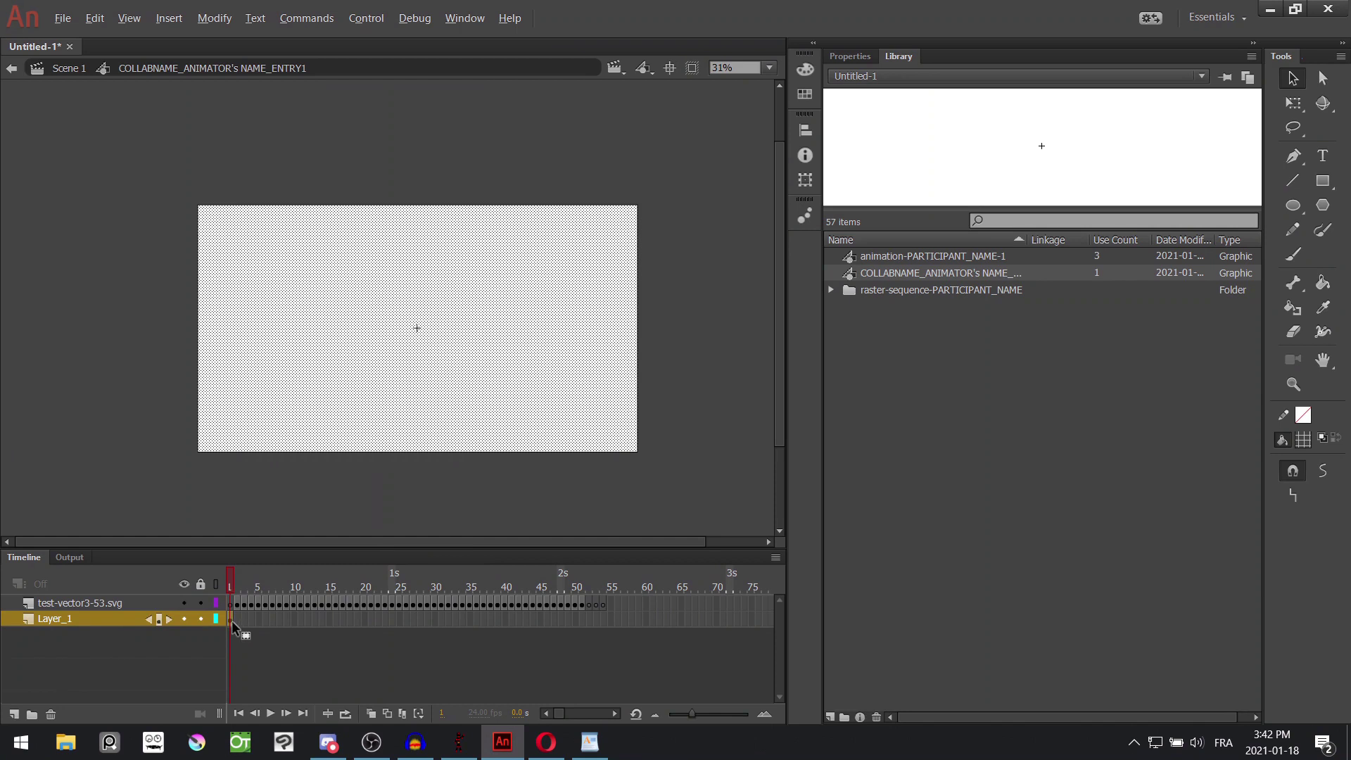
{"action": "left_click", "coordinate": [603, 619]}
{"action": "key", "text": "F6"}
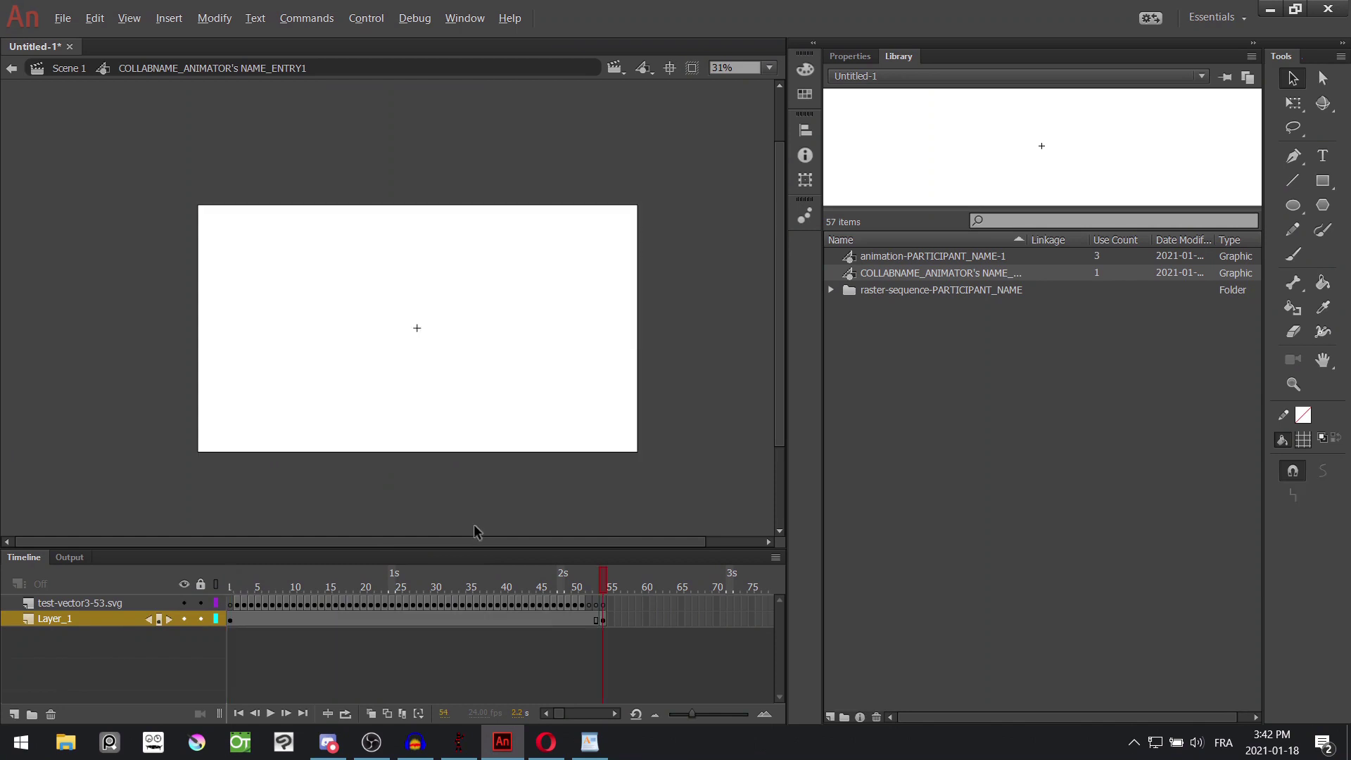
- Back in Scene 1, scrub to frame 31 and drag the stick-figure symbol up and left
{"action": "left_click", "coordinate": [63, 70]}
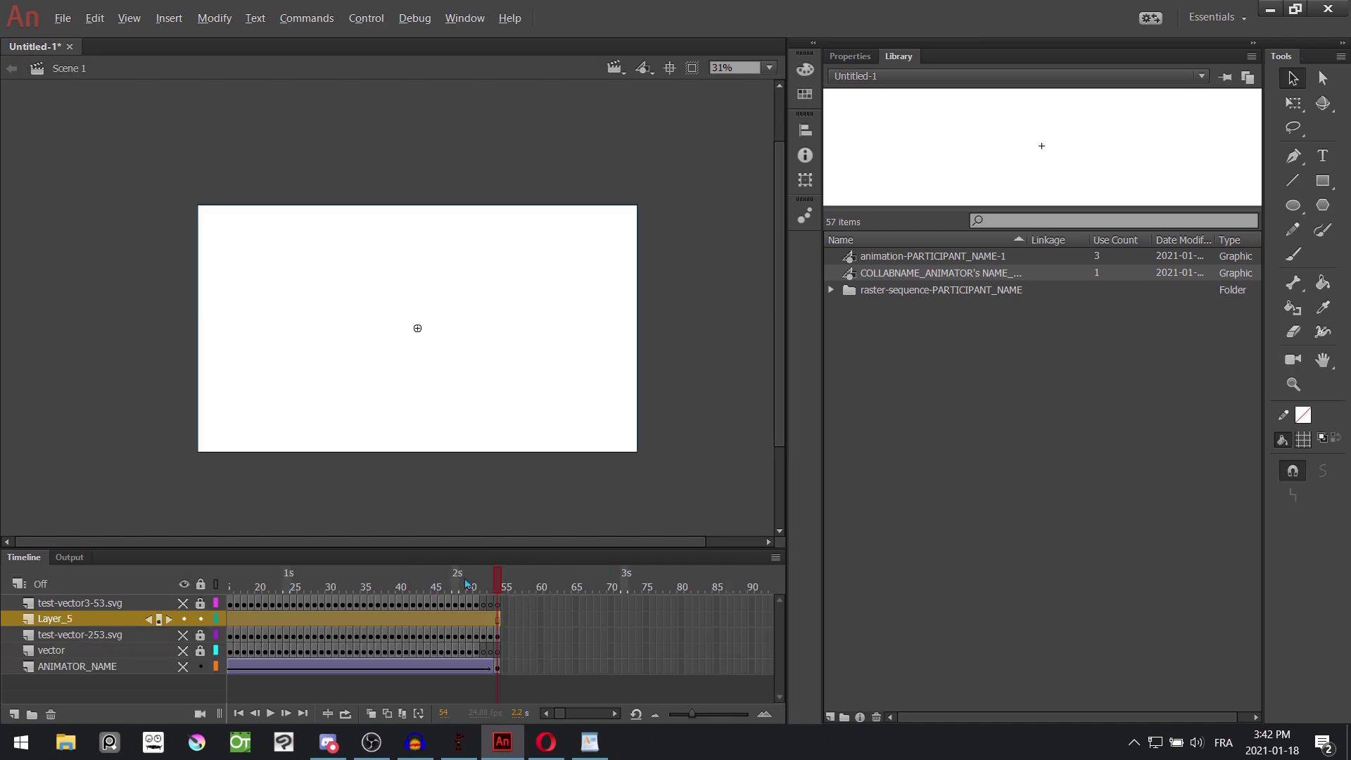
{"action": "left_click", "coordinate": [506, 583]}
{"action": "left_click_drag", "start_coordinate": [506, 583], "coordinate": [469, 577]}
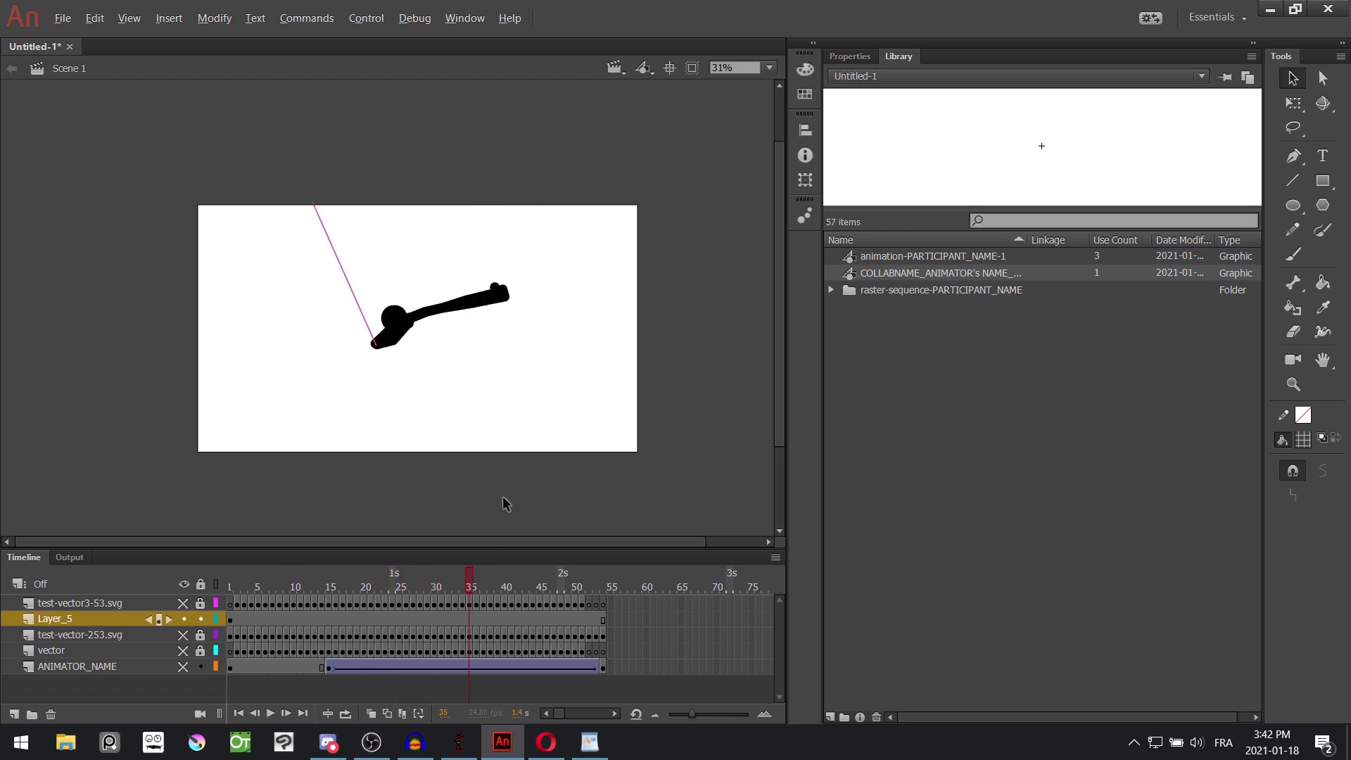
{"action": "left_click_drag", "start_coordinate": [437, 326], "coordinate": [358, 234]}
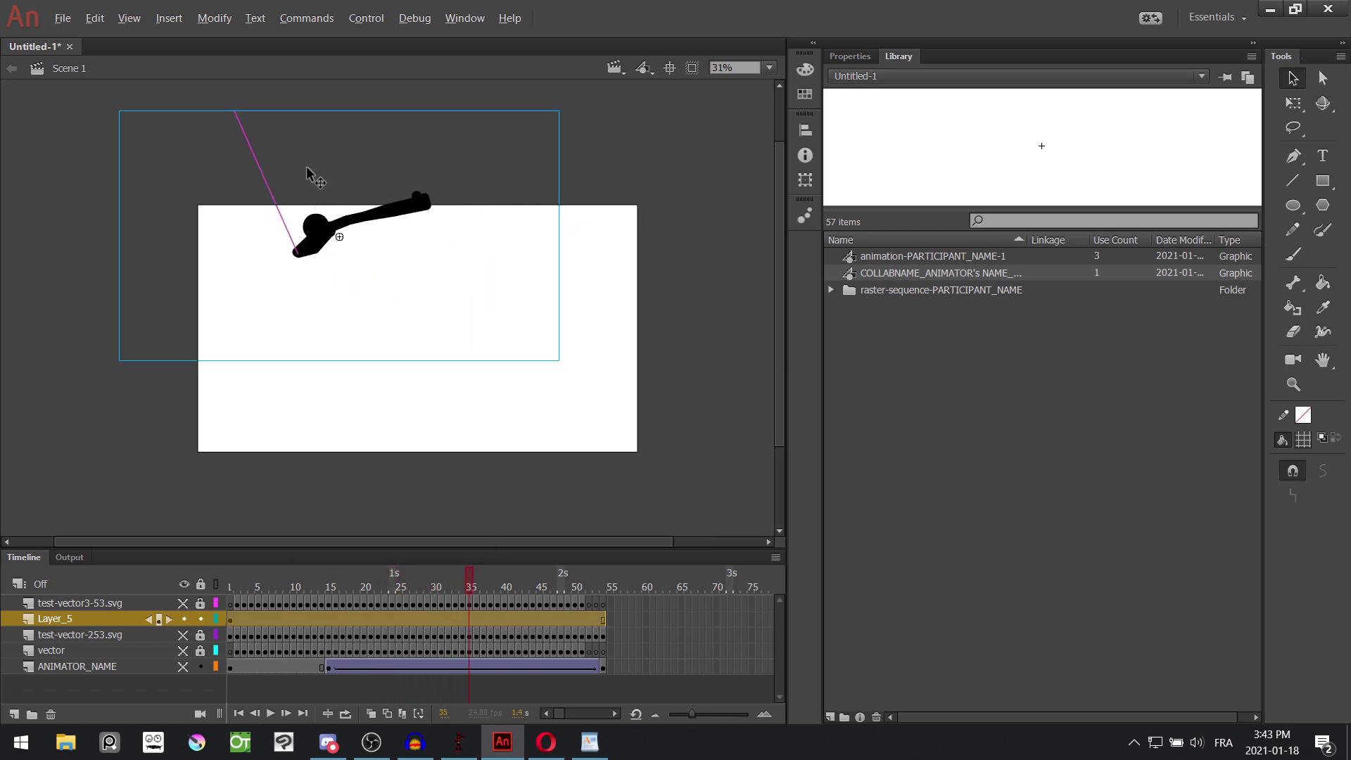
- Zoom the stage to 2000% and pan across the magenta stripes to inspect their edges
{"action": "key", "text": "z"}
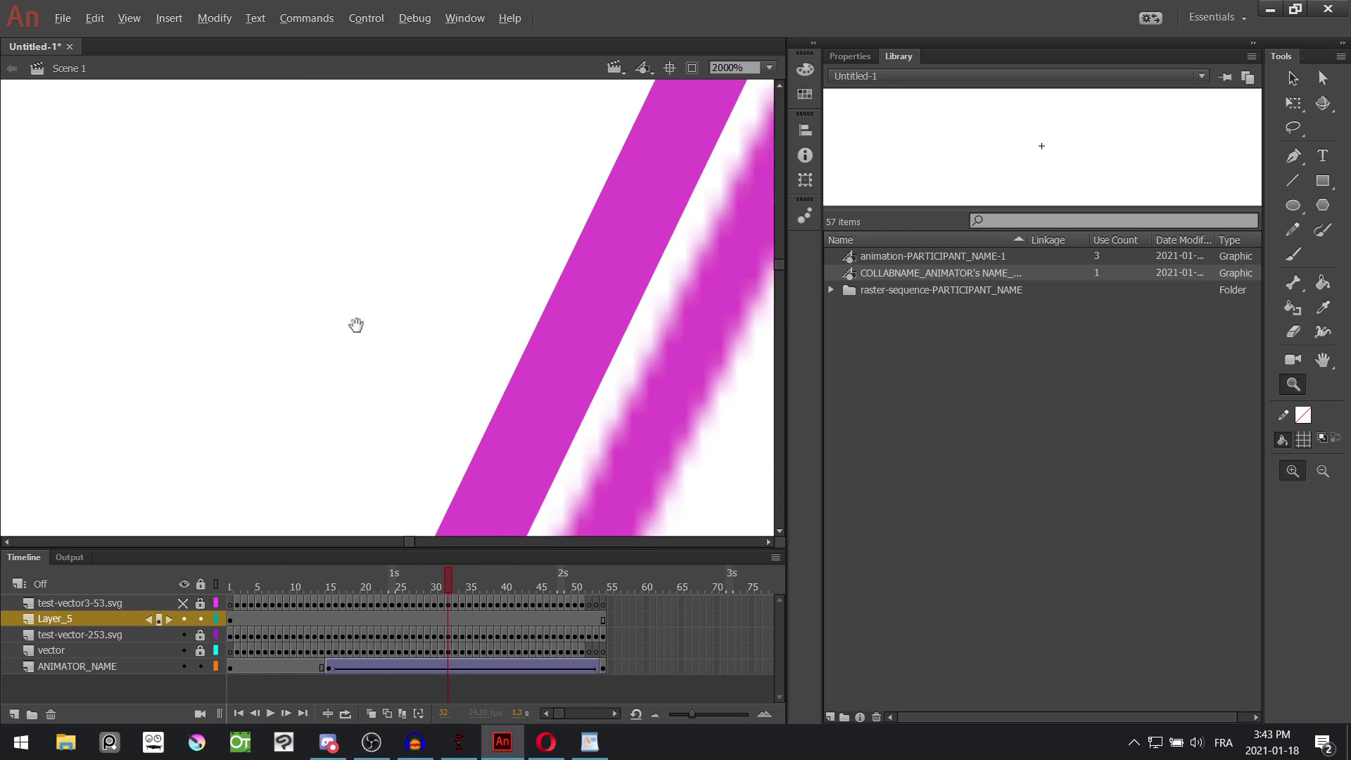
{"action": "left_click_drag", "start_coordinate": [355, 325], "coordinate": [155, 215]}
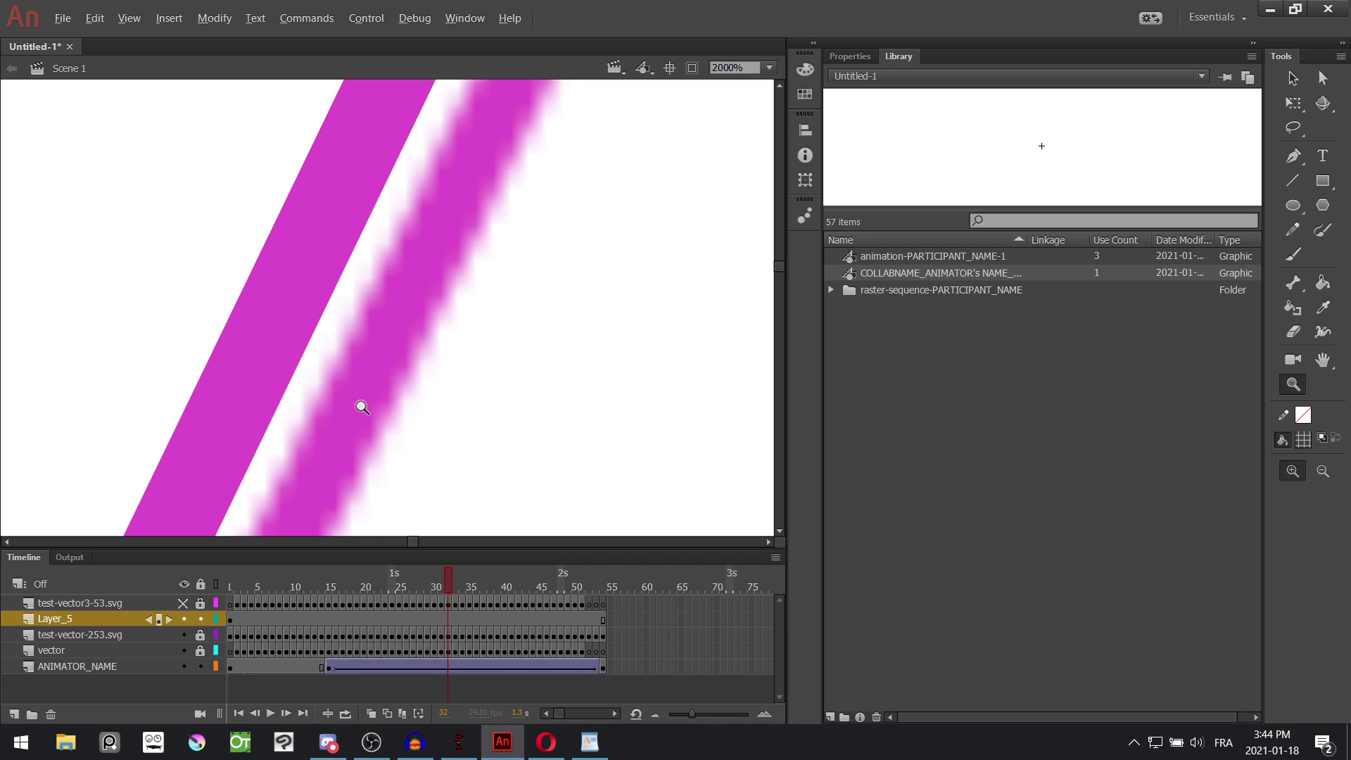
{"action": "left_click", "coordinate": [470, 406]}
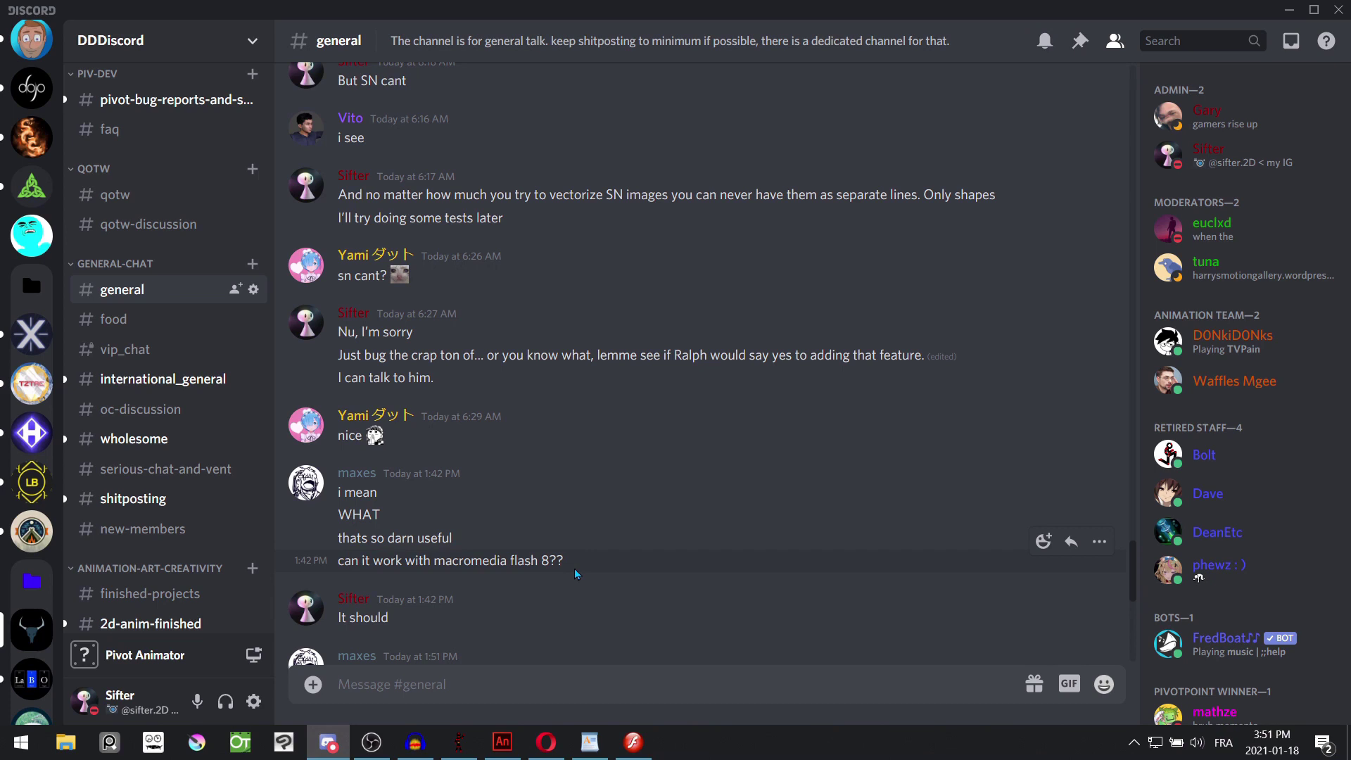
- In Flash 8's Import dialog, confirm the test-vector-2 and test-vector3- folders show nothing importable
{"action": "left_click", "coordinate": [633, 742]}
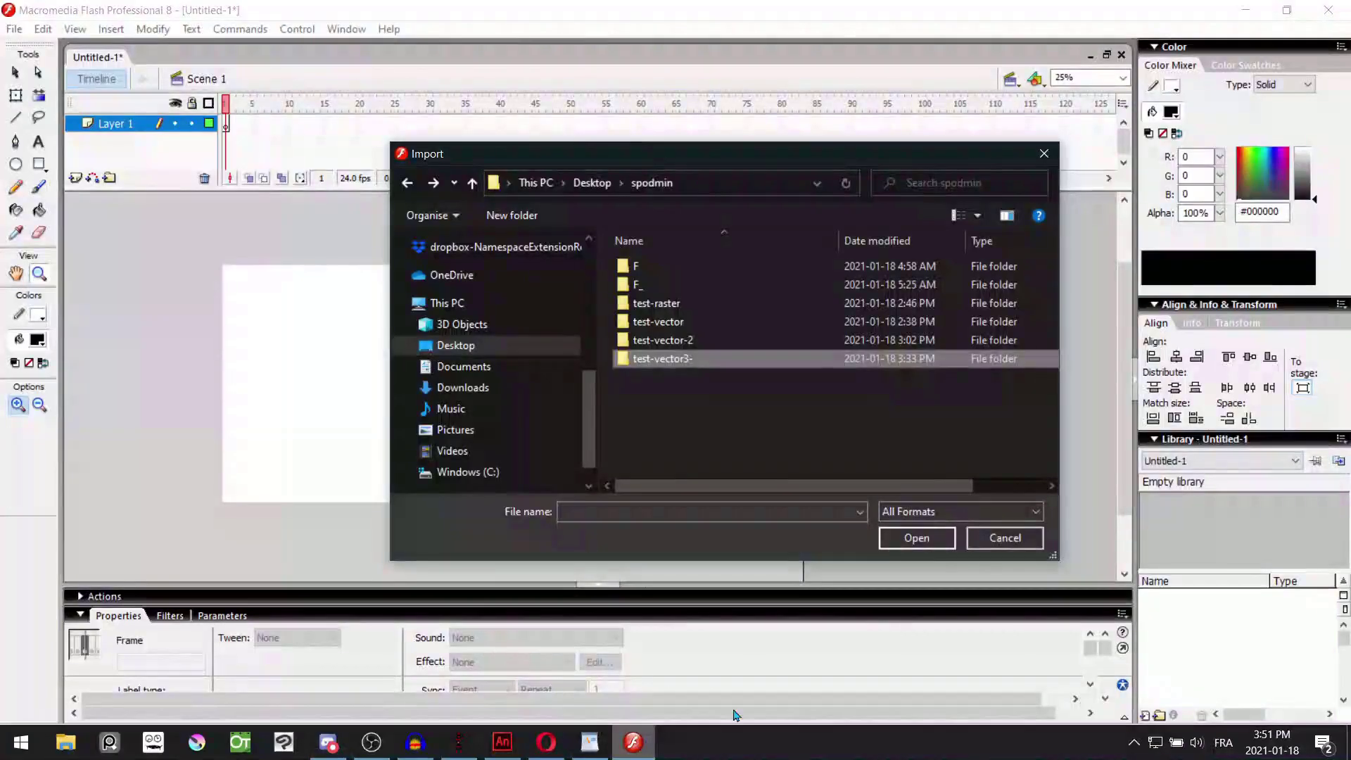
{"action": "left_click_drag", "start_coordinate": [621, 156], "coordinate": [598, 105]}
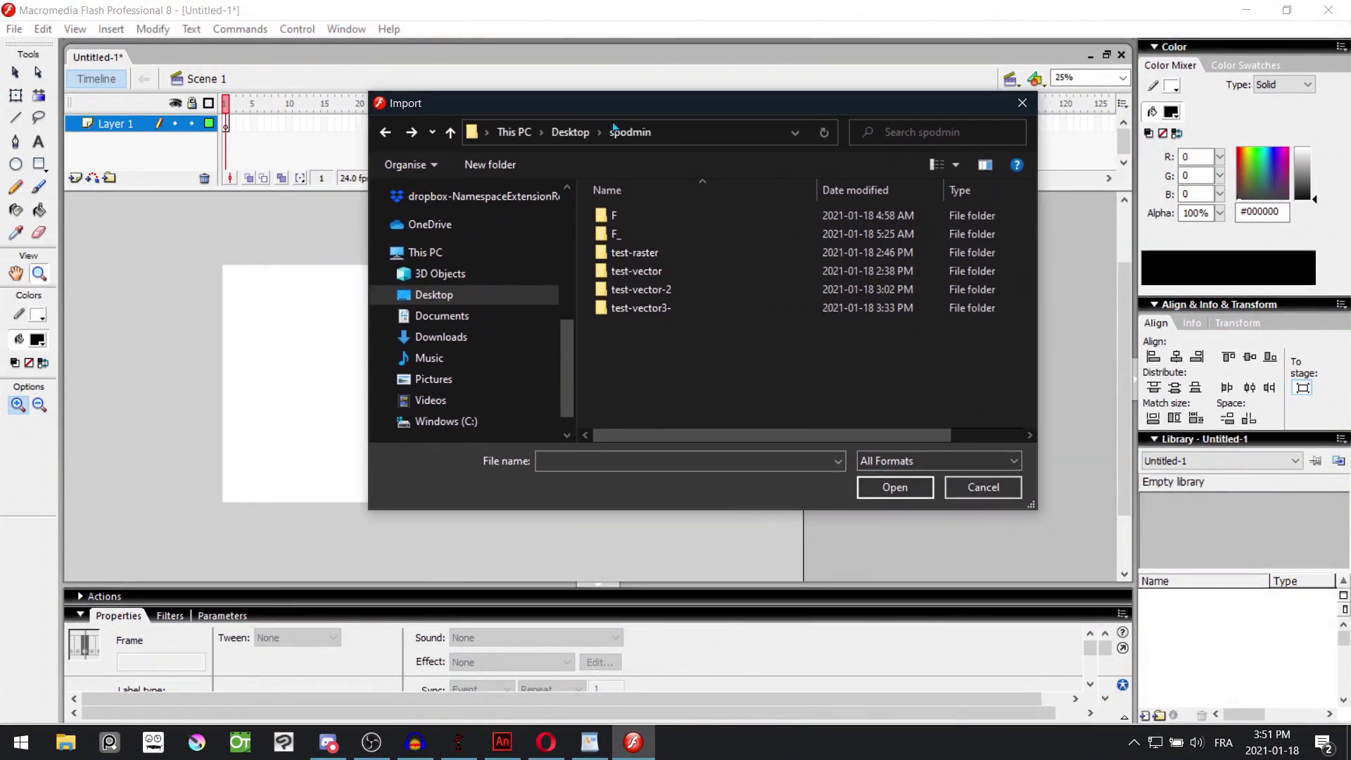
{"action": "double_click", "coordinate": [638, 289]}
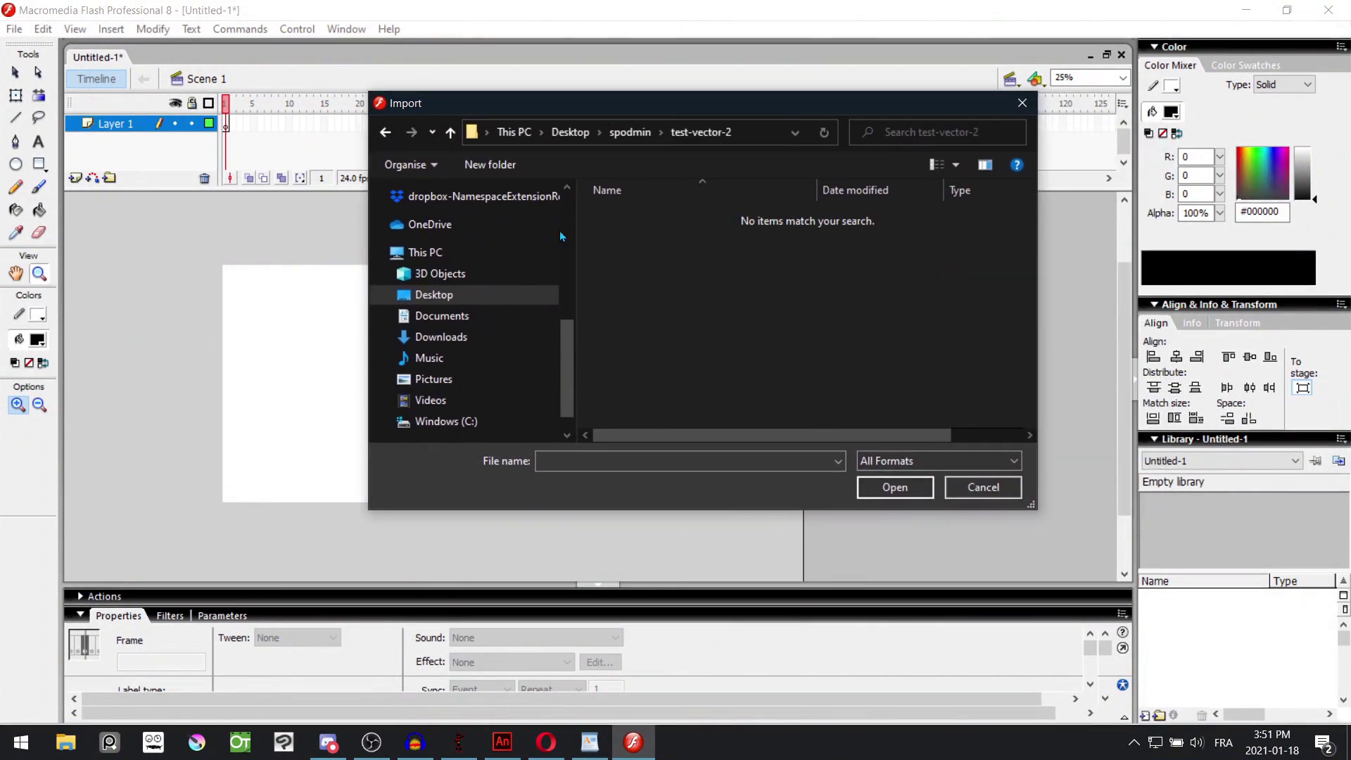
{"action": "left_click", "coordinate": [386, 133]}
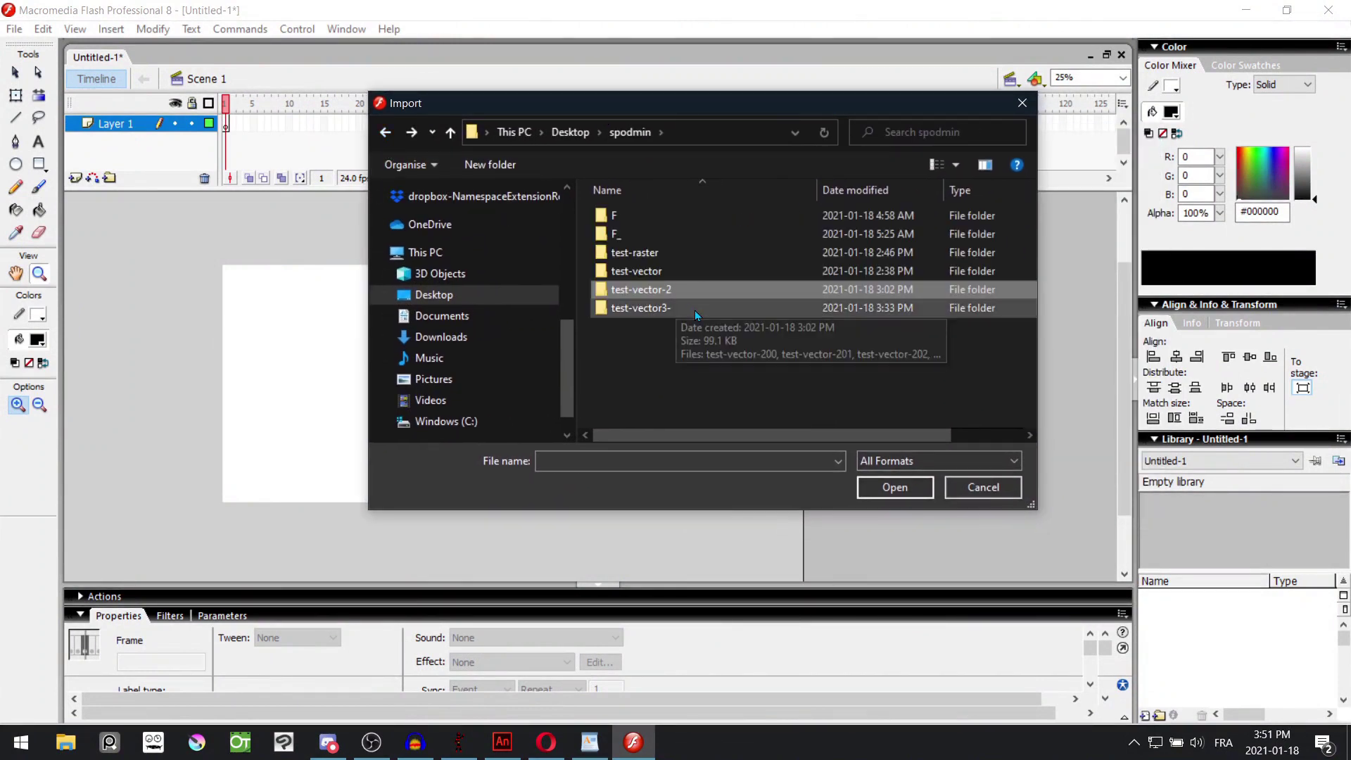
{"action": "double_click", "coordinate": [647, 311]}
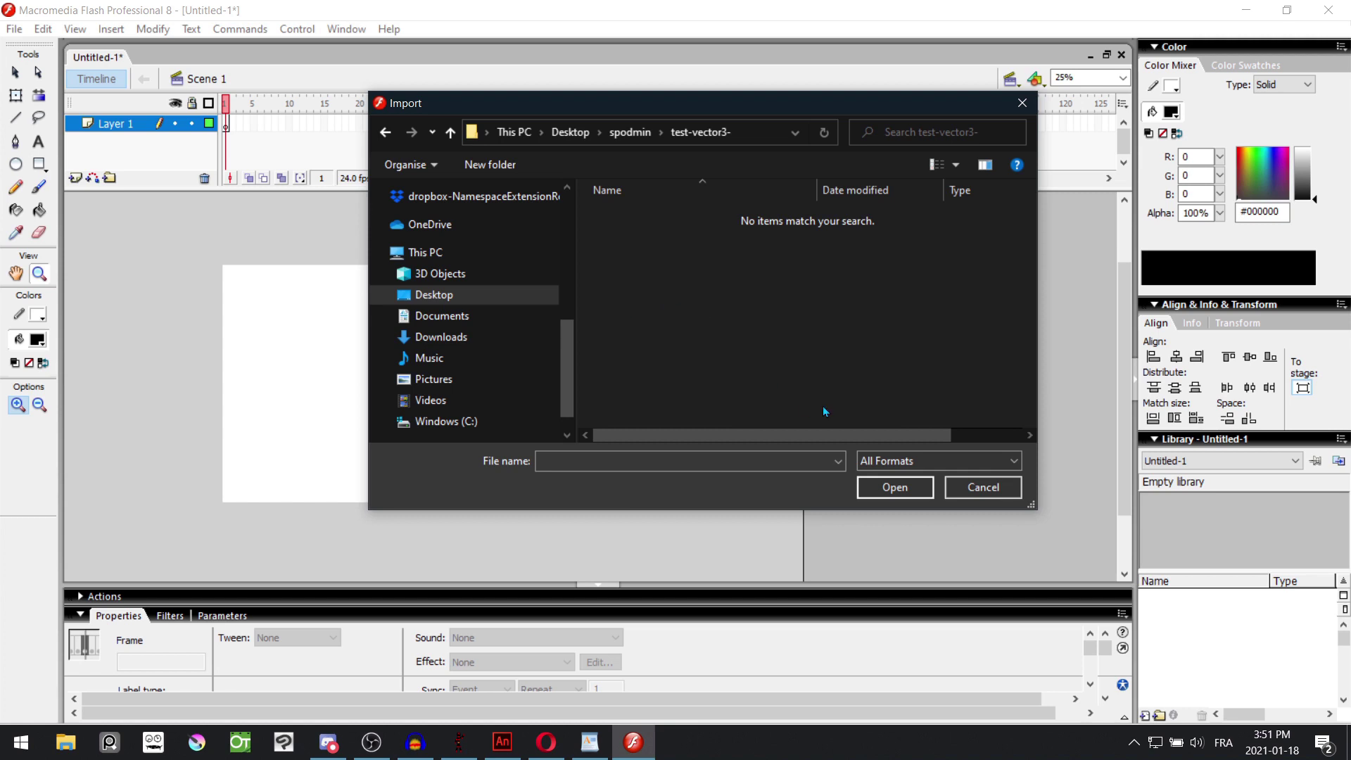
{"action": "left_click_drag", "start_coordinate": [824, 408], "coordinate": [597, 219]}
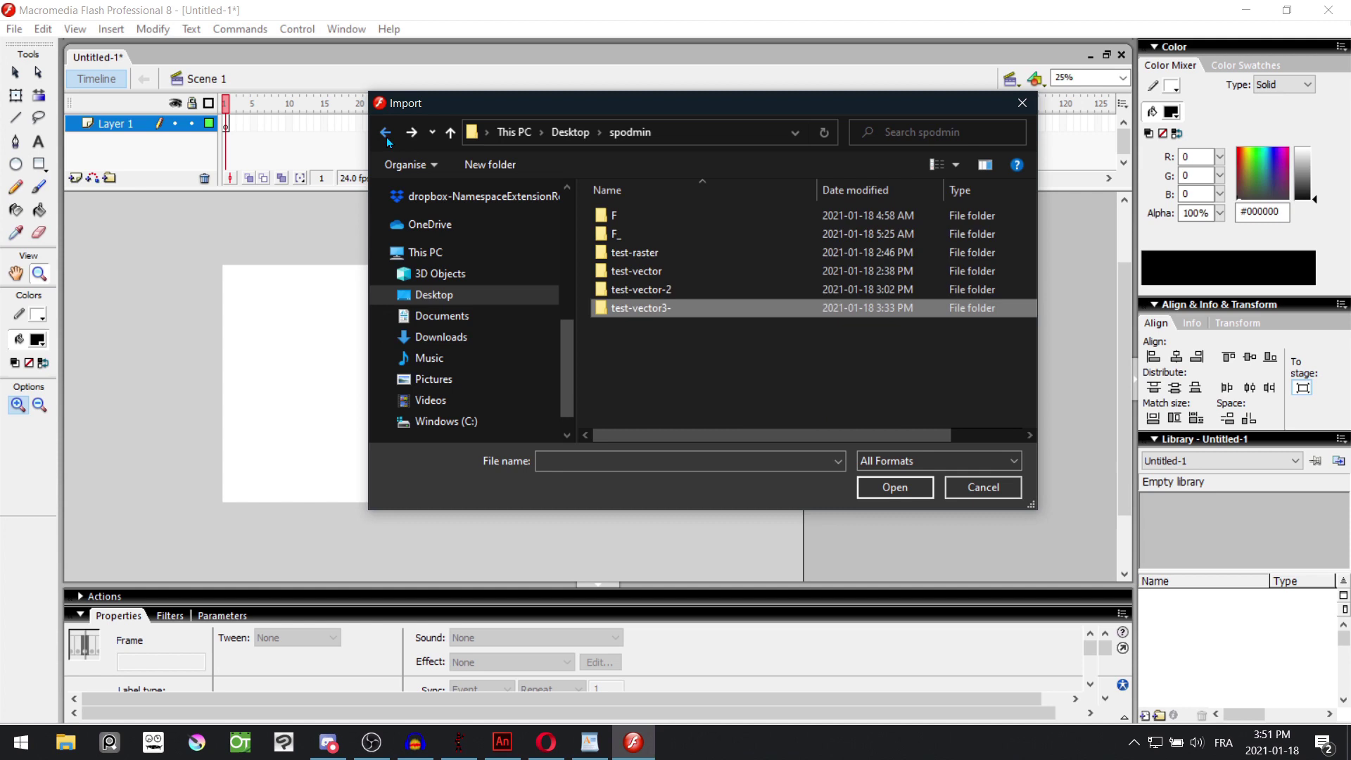
- Open test-raster, check its PNG frames (test-raster00, 02, 04, 06) are listed, then return to Discord
{"action": "double_click", "coordinate": [638, 253]}
{"action": "left_click", "coordinate": [637, 253]}
{"action": "left_click", "coordinate": [850, 253]}
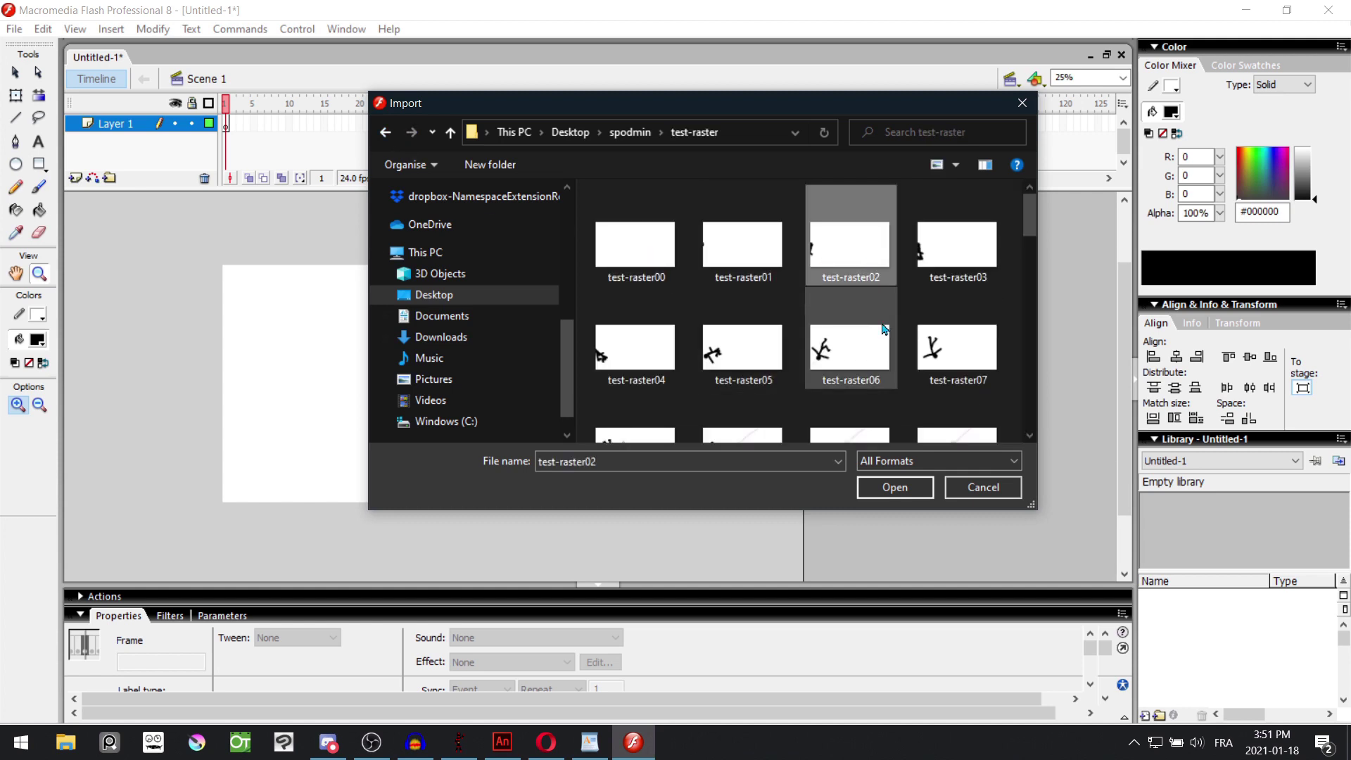
{"action": "left_click", "coordinate": [868, 343]}
{"action": "left_click", "coordinate": [661, 342]}
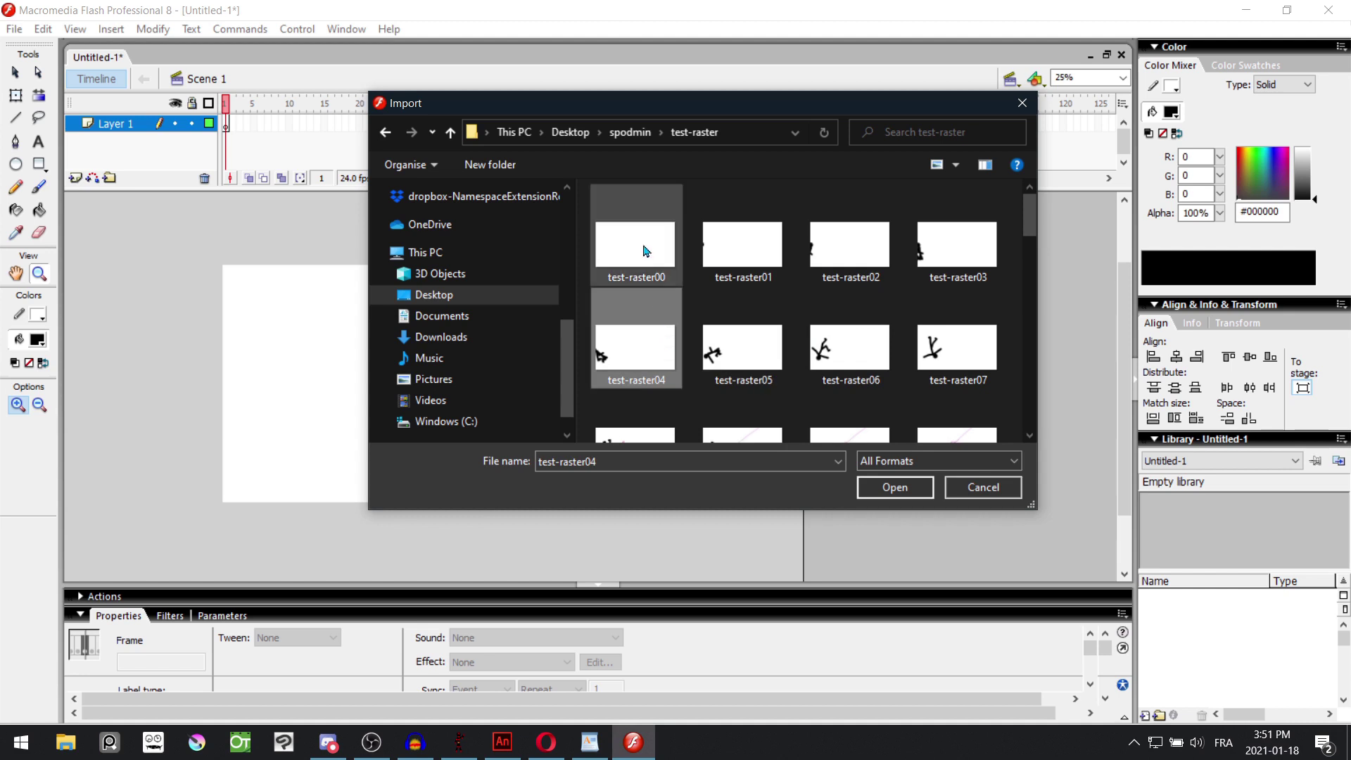
{"action": "left_click", "coordinate": [645, 251]}
{"action": "key", "text": "BackSpace"}
{"action": "left_click", "coordinate": [680, 743]}
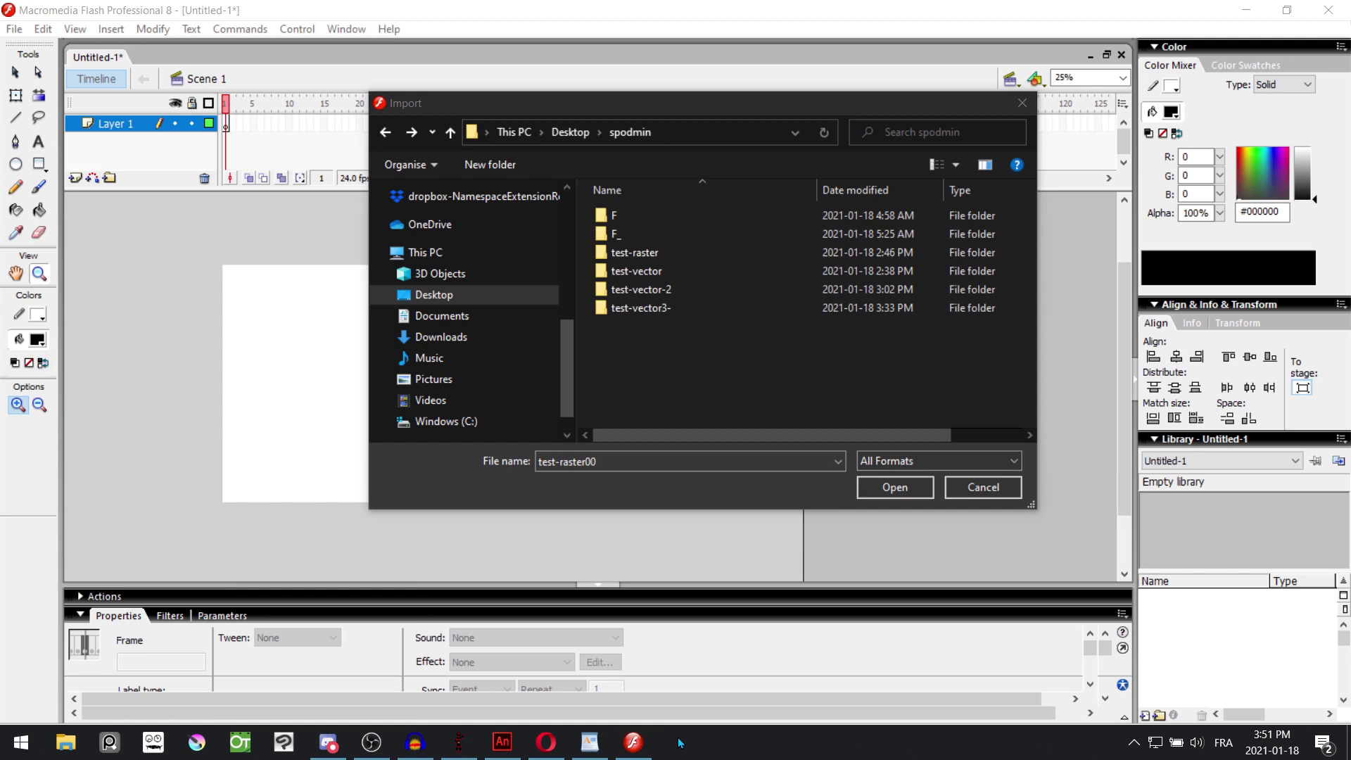
{"action": "key", "text": "alt+Tab"}
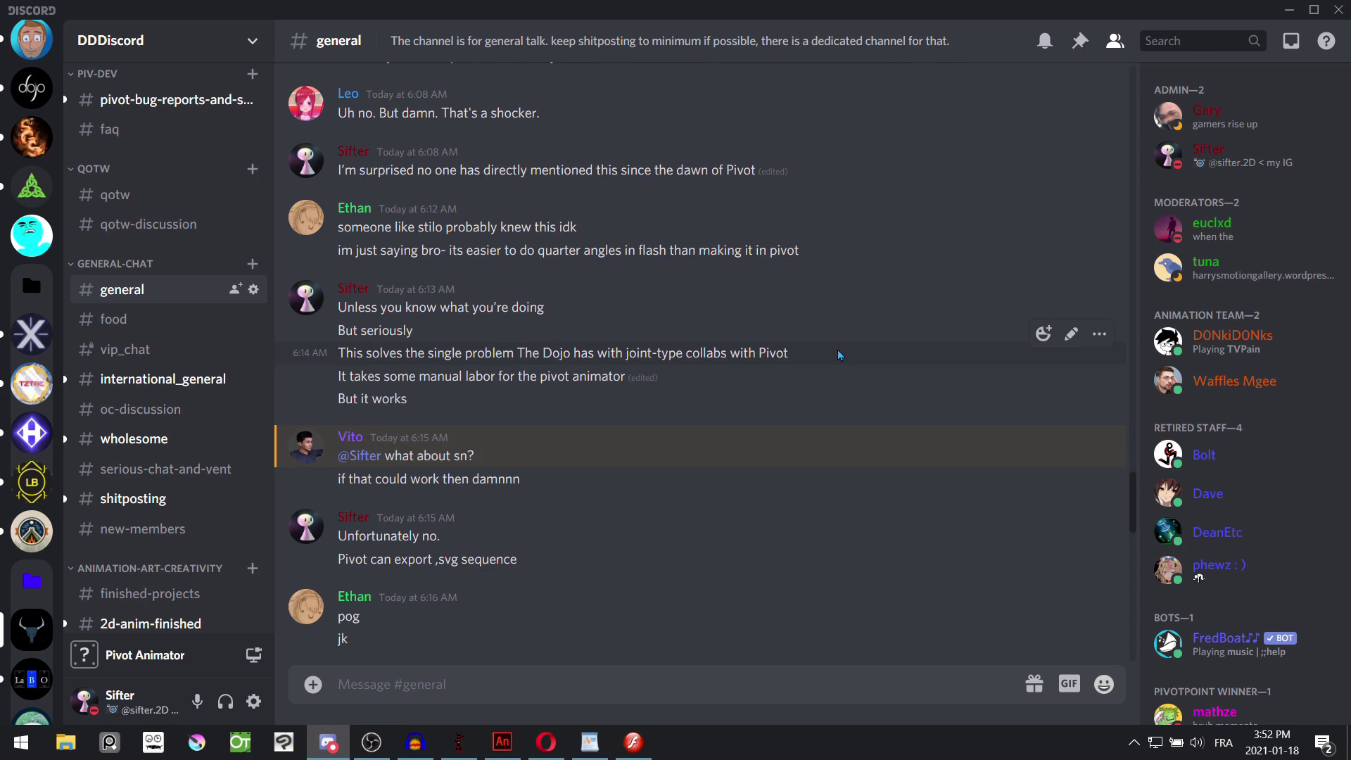
- Scroll back through the #general Pivot-to-Flash discussion, then minimise everything to the desktop
{"action": "scroll", "coordinate": [839, 355], "scroll_direction": "up", "scroll_amount": 5}
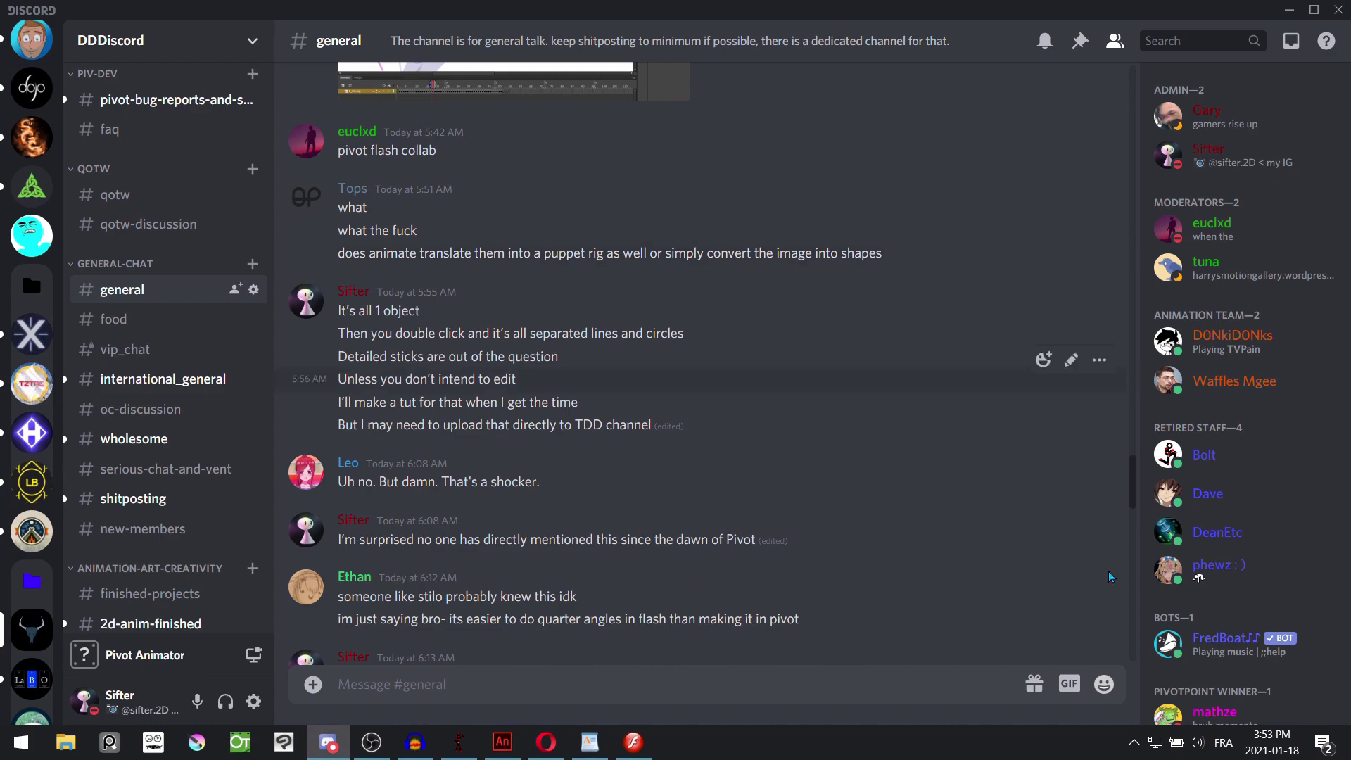
{"action": "left_click", "coordinate": [1348, 742]}
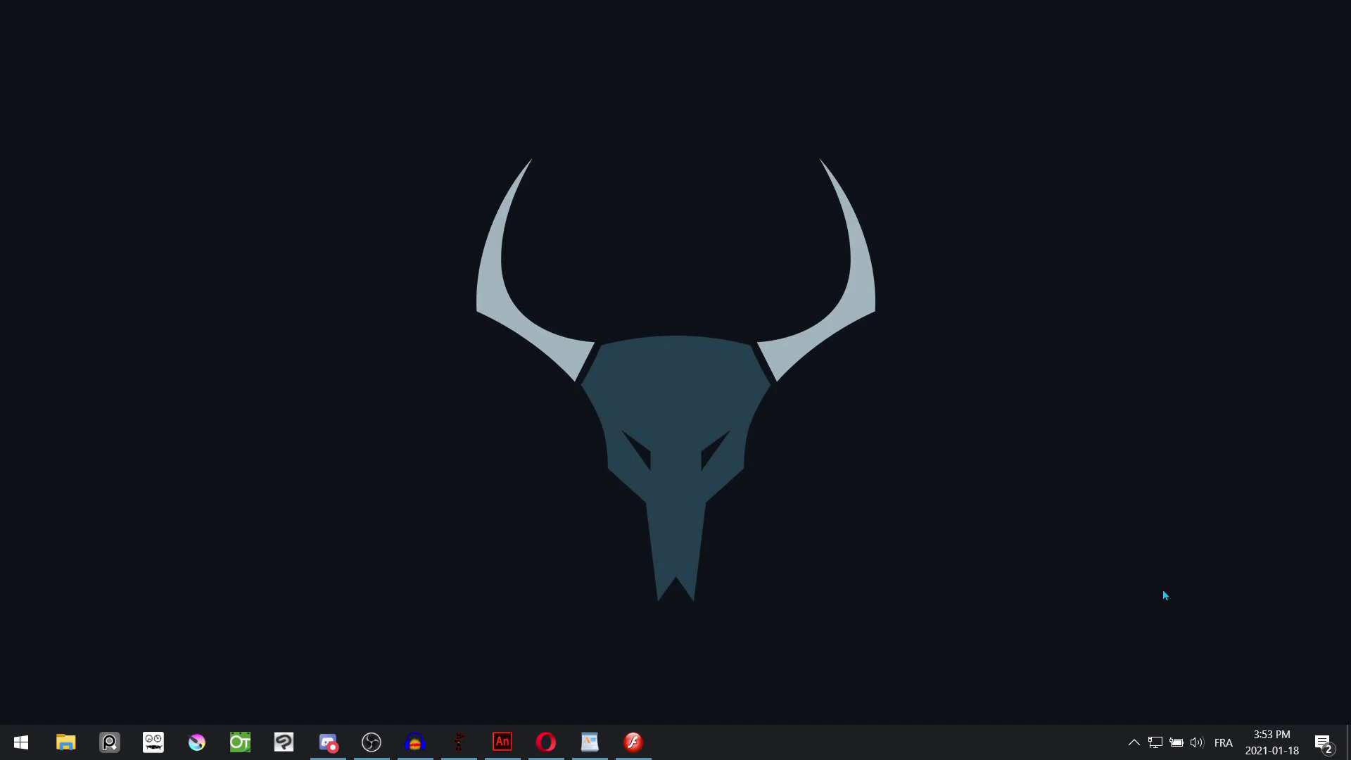